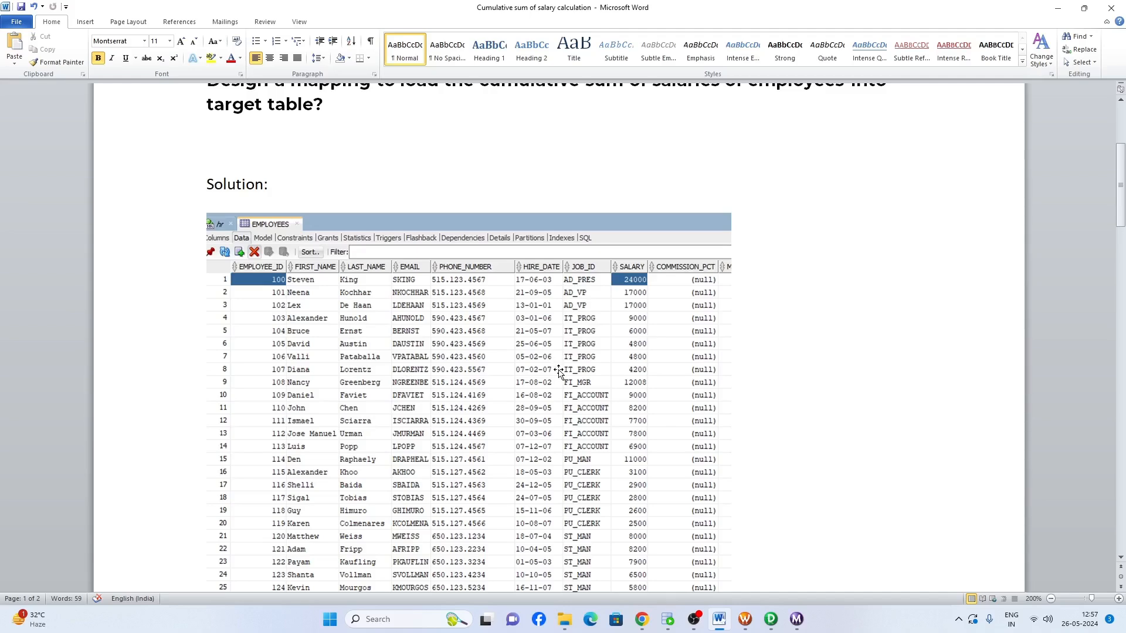
- Read through the cumulative salary task, its expected output table and the SQL query with SUM(salary) OVER (ORDER BY employee_id)
scroll(558, 372, "down", 20)
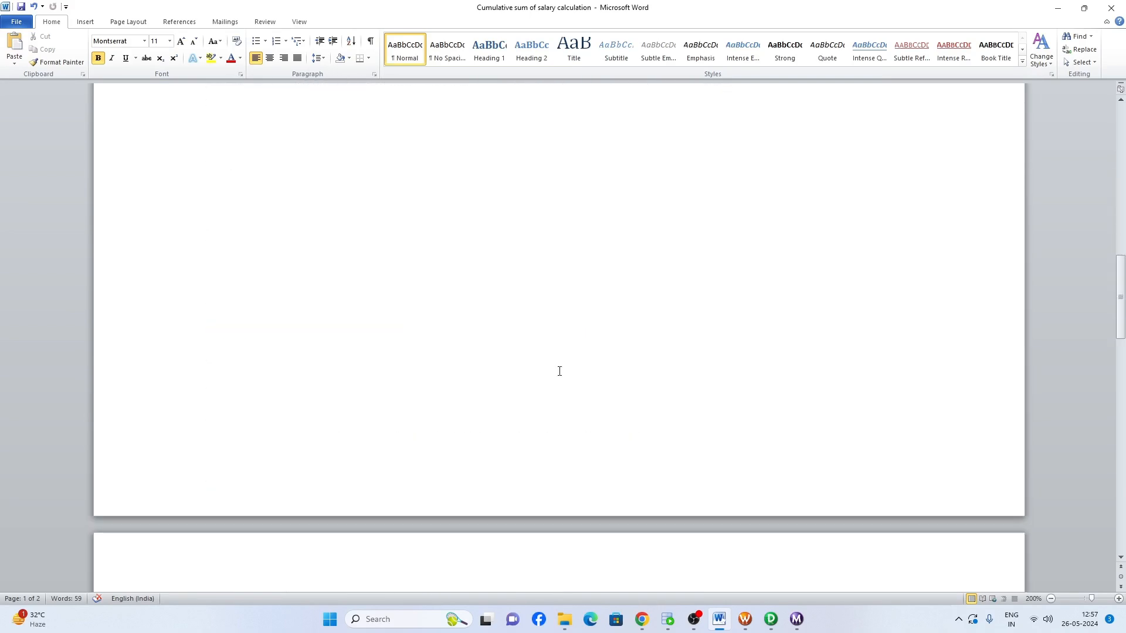
scroll(559, 371, "down", 3)
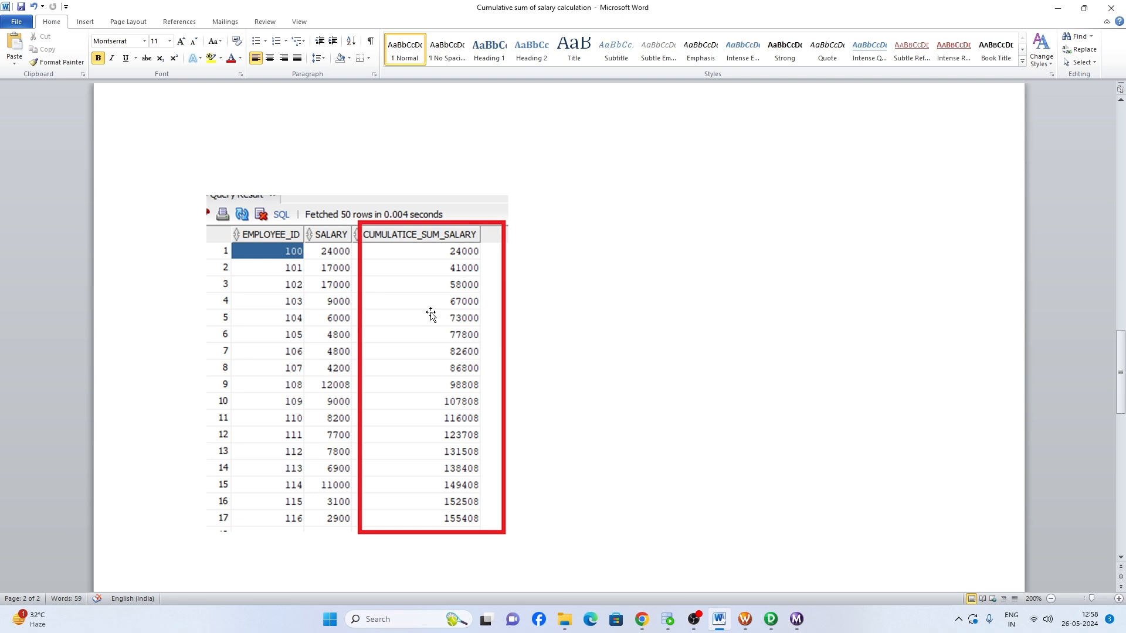
scroll(431, 315, "down", 6)
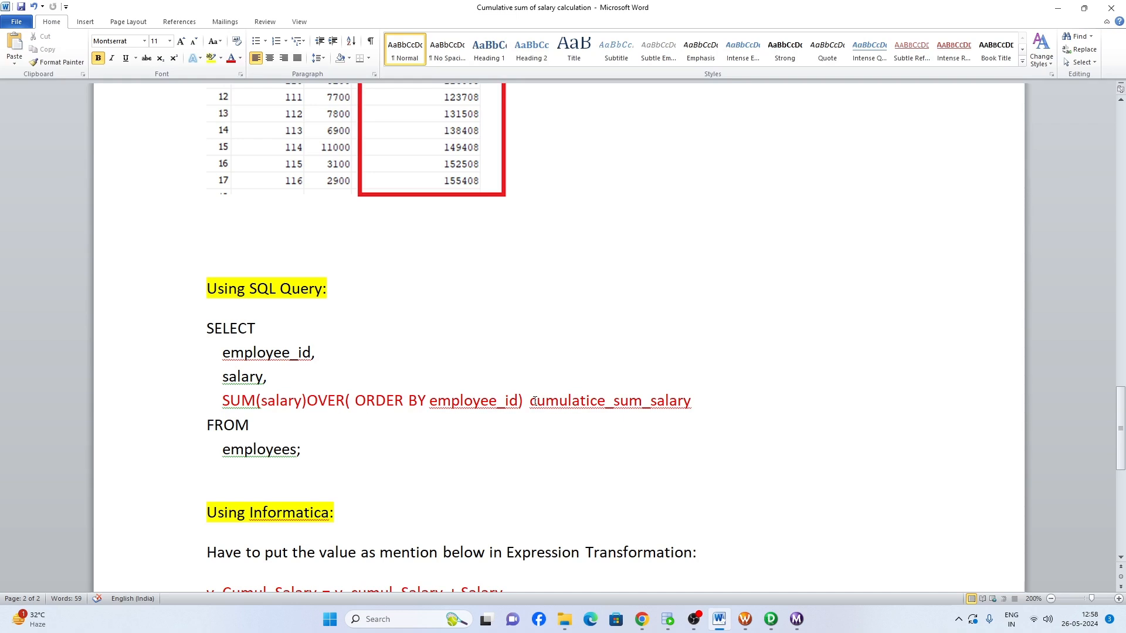
left_click_drag(529, 401, 692, 401)
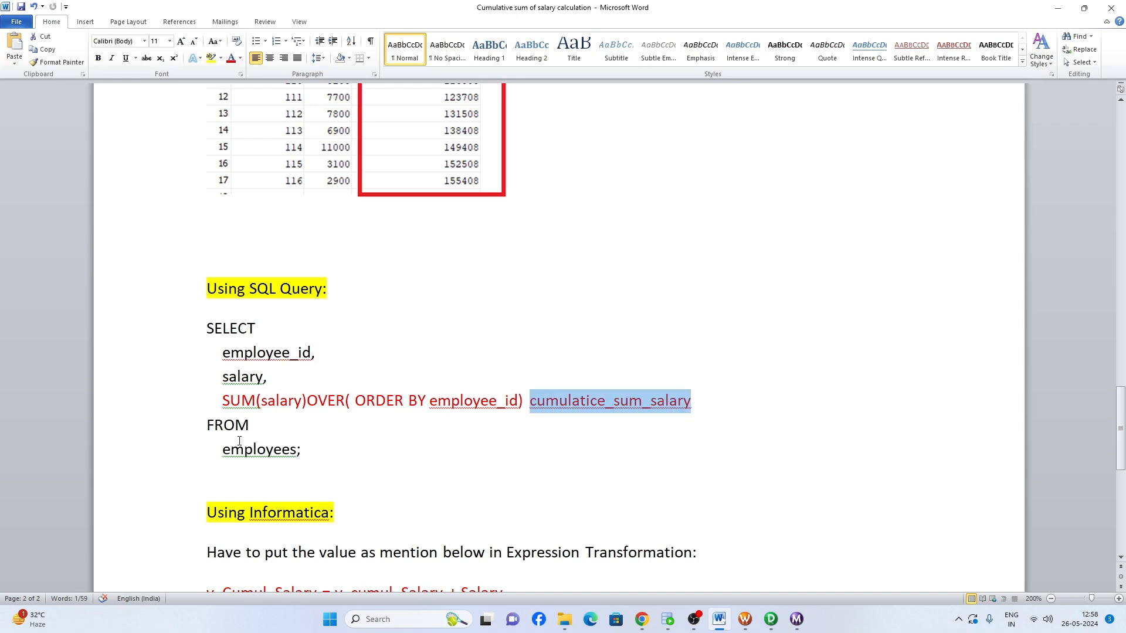
left_click_drag(306, 450, 203, 326)
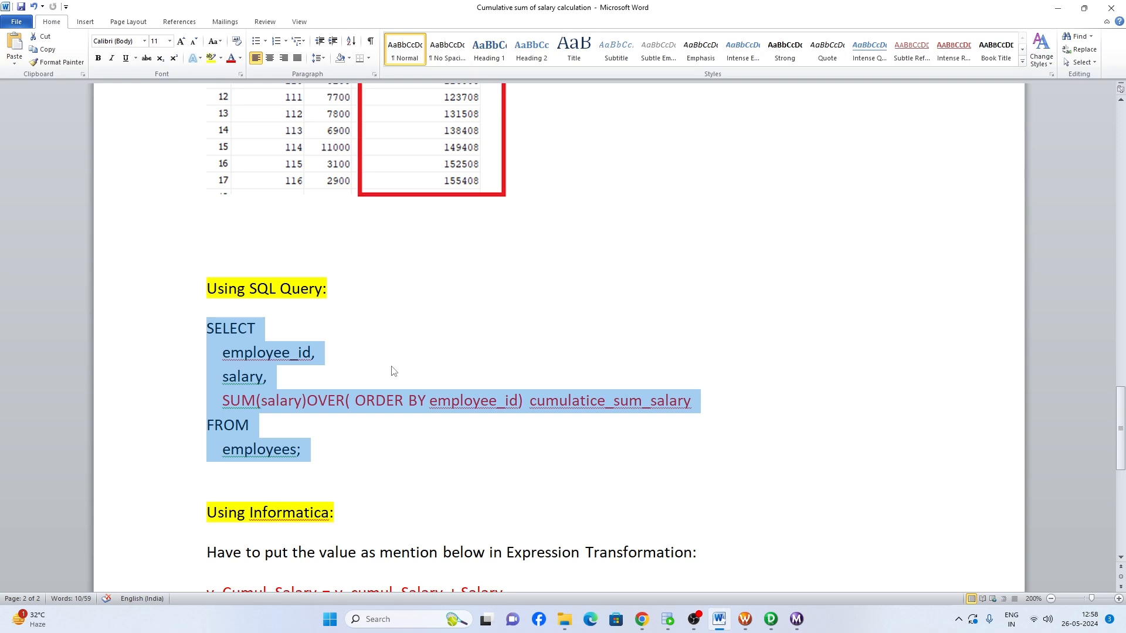
scroll(381, 349, "up", 6)
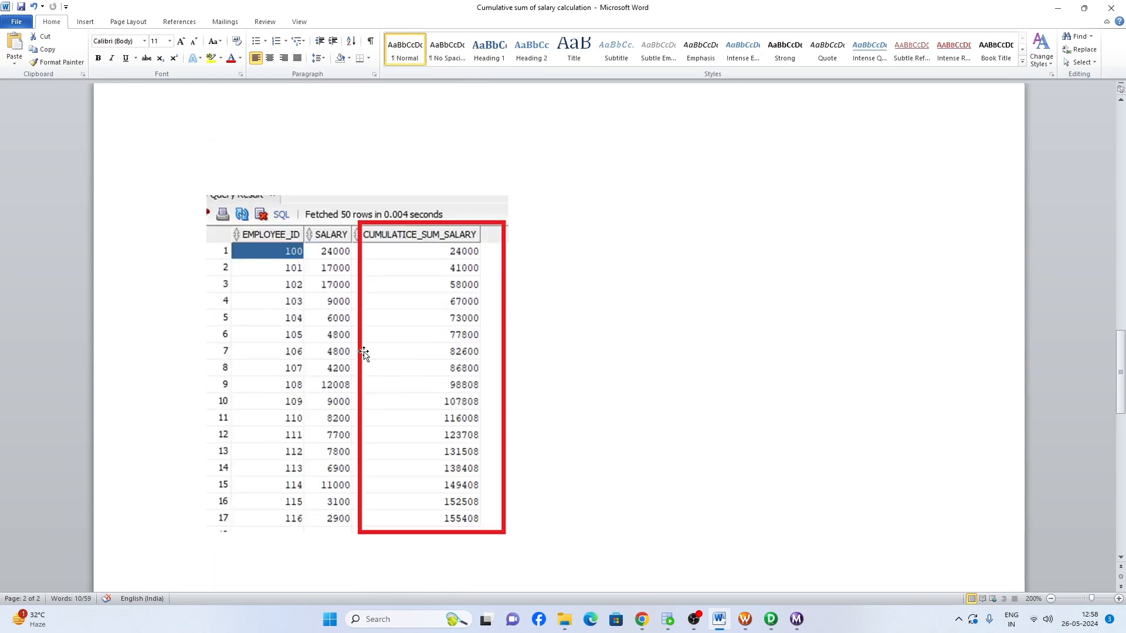
scroll(427, 284, "down", 7)
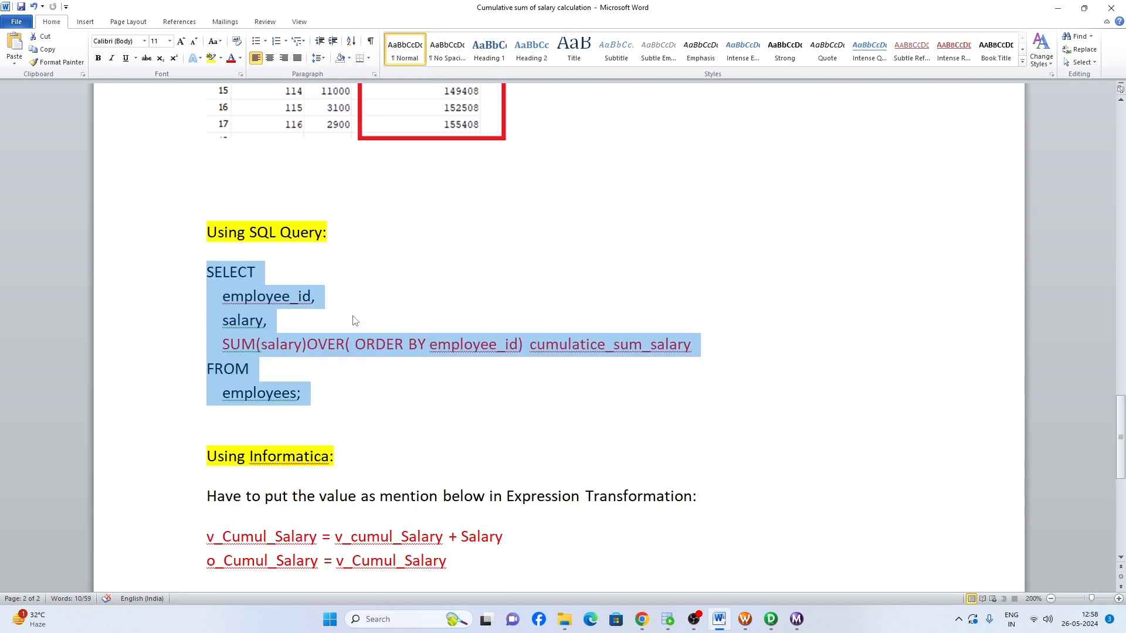
scroll(355, 322, "down", 2)
- Review the Using Informatica section, examining the Expression Transformation formulas for v_Cumul_Salary and o_Cumul_Salary
left_click_drag(314, 343, 211, 344)
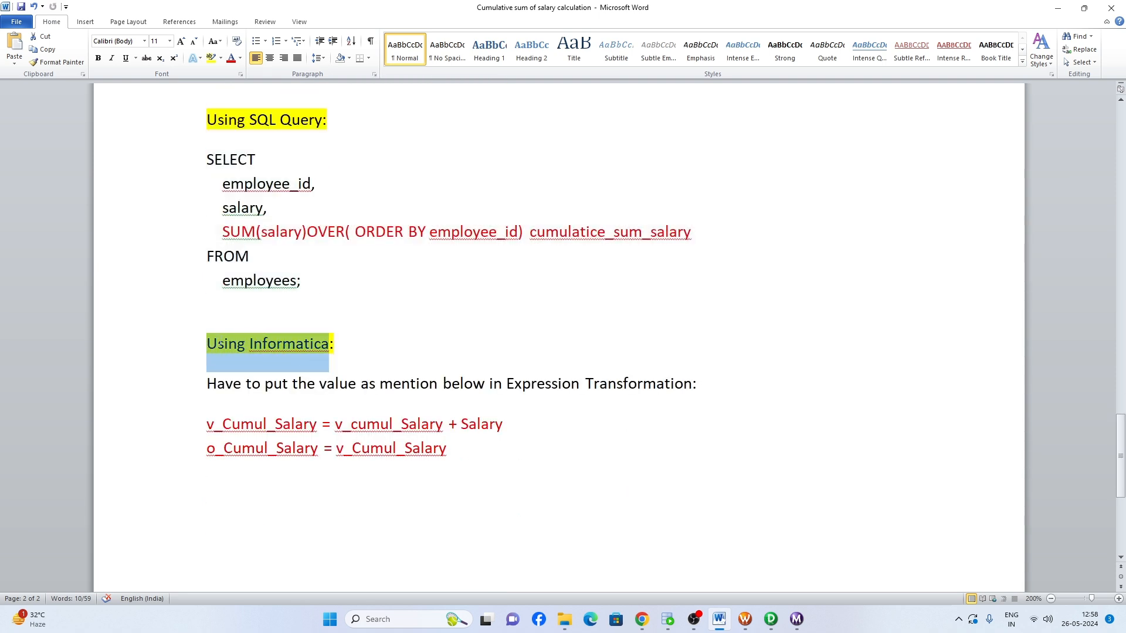
left_click(363, 350)
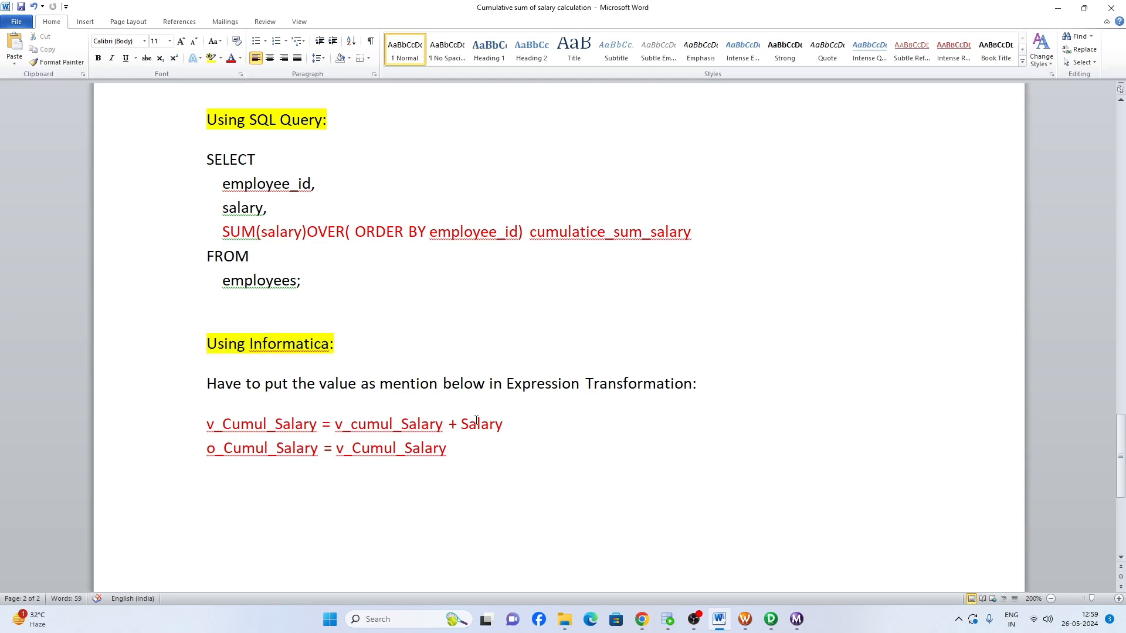
left_click_drag(507, 384, 692, 385)
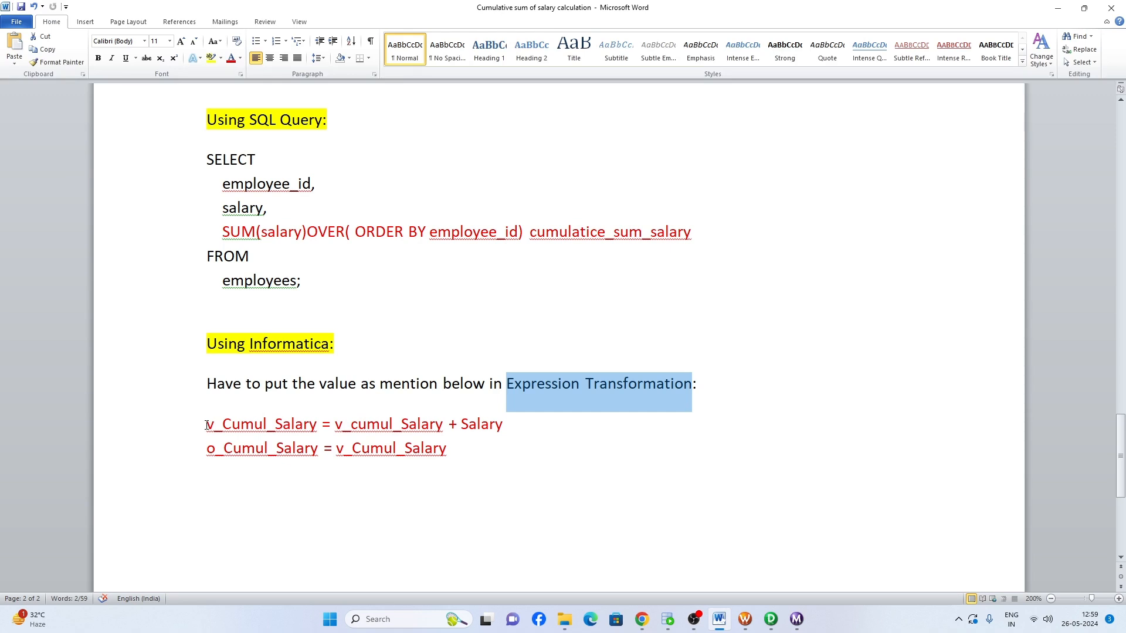
left_click_drag(207, 426, 424, 427)
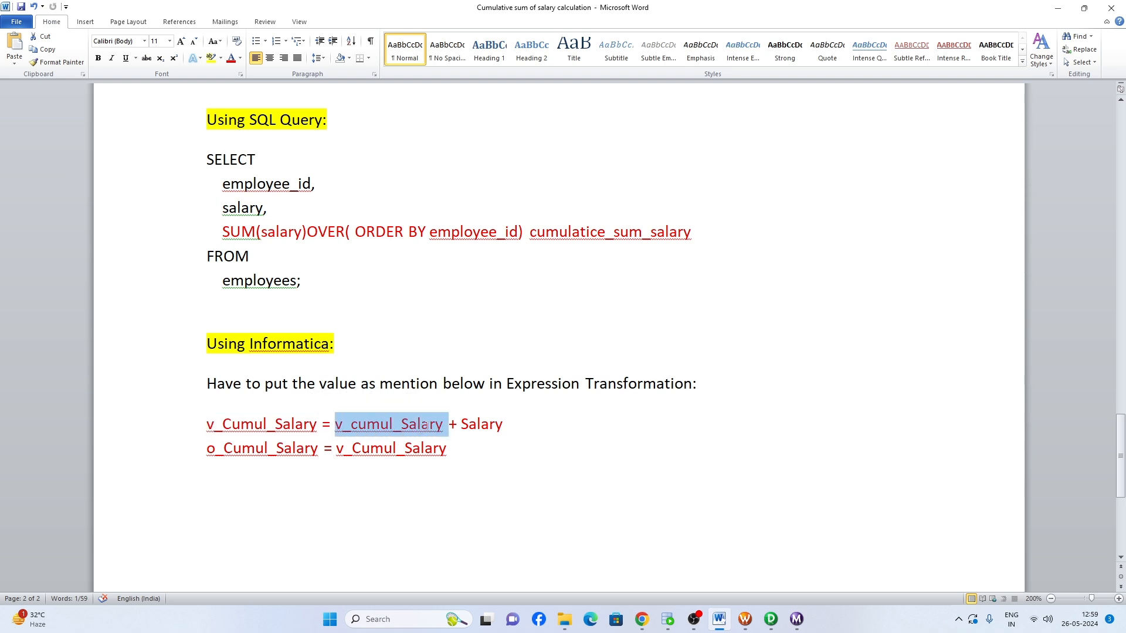
double_click(472, 428)
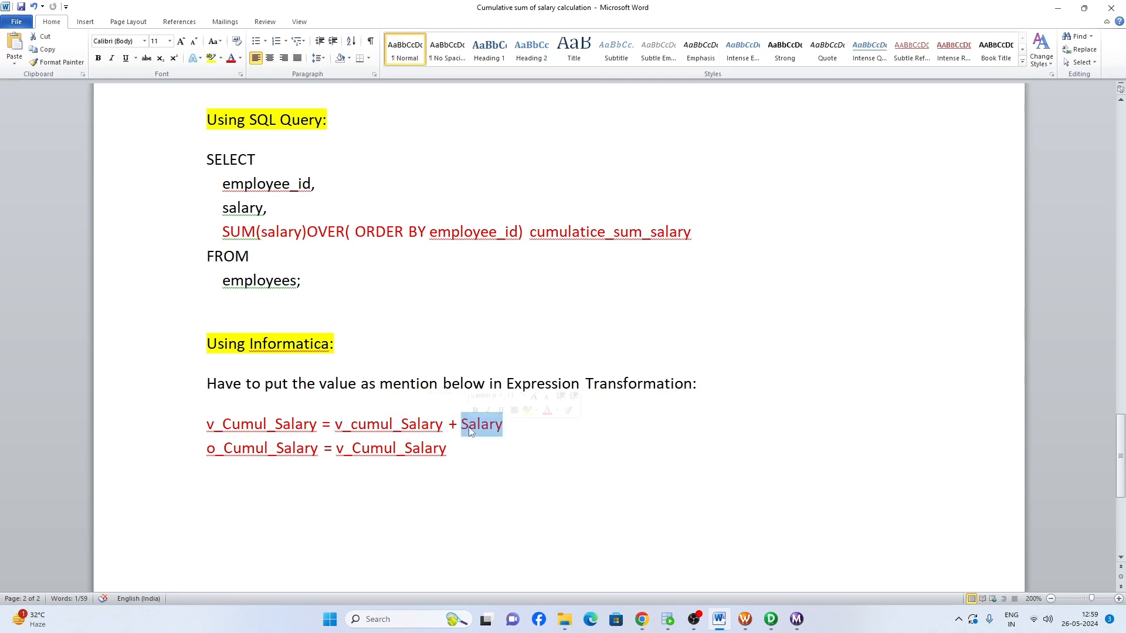
left_click_drag(206, 449, 293, 450)
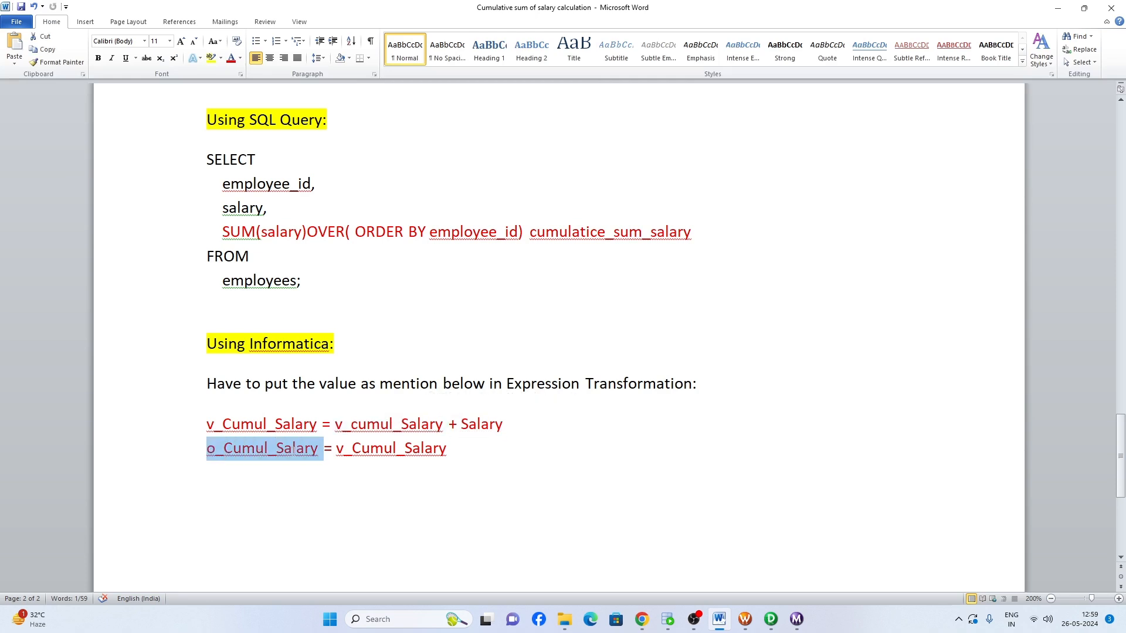
left_click(293, 450)
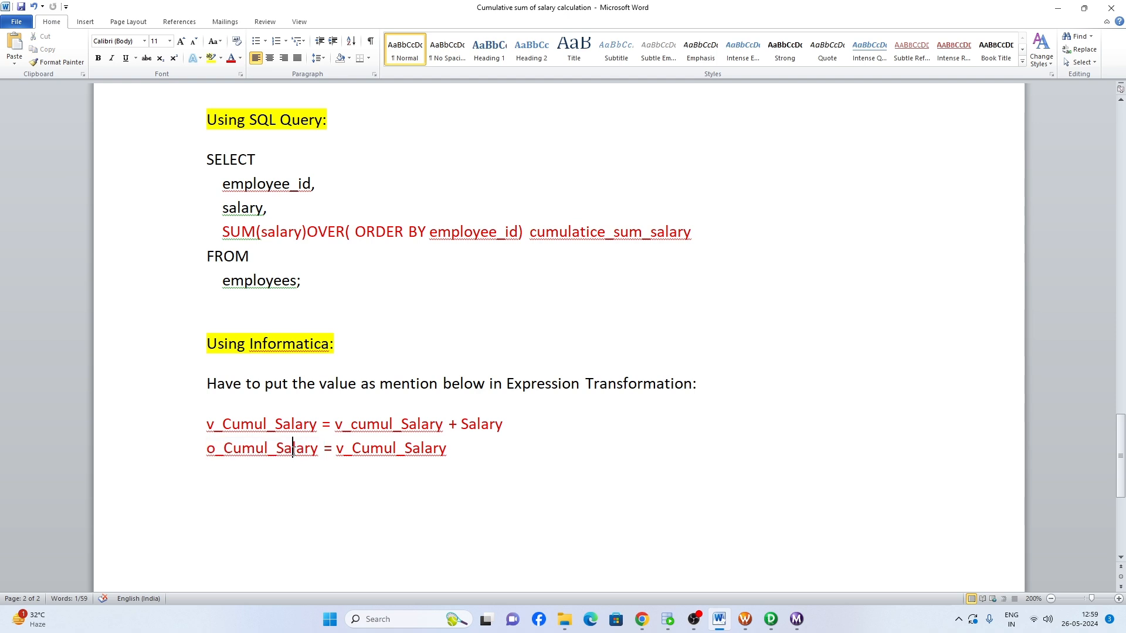
double_click(294, 449)
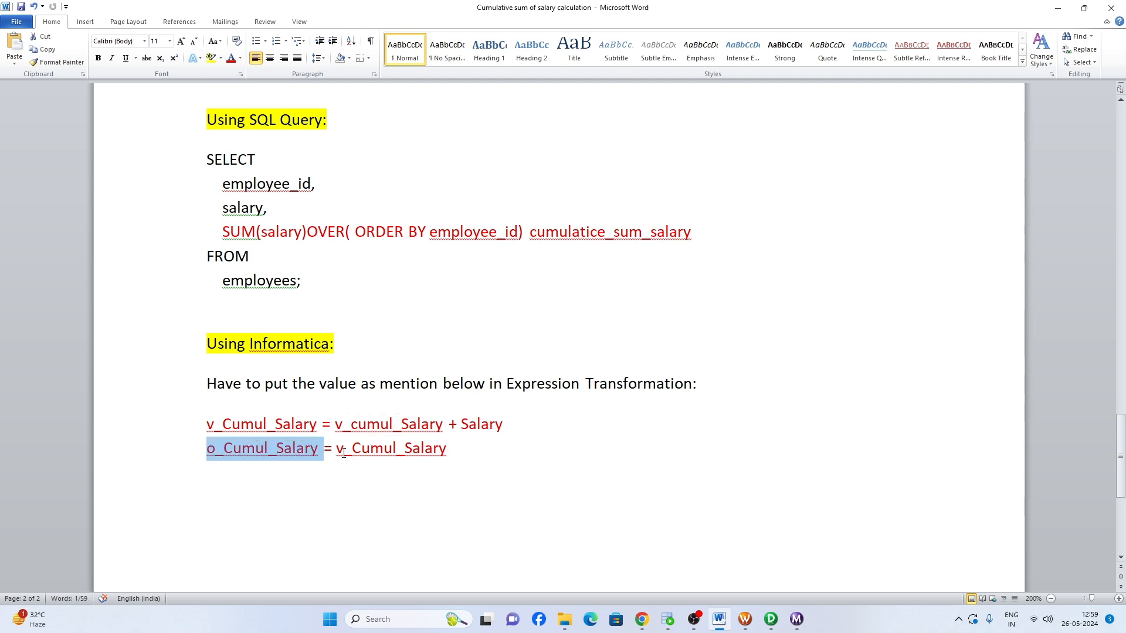
left_click_drag(336, 449, 447, 449)
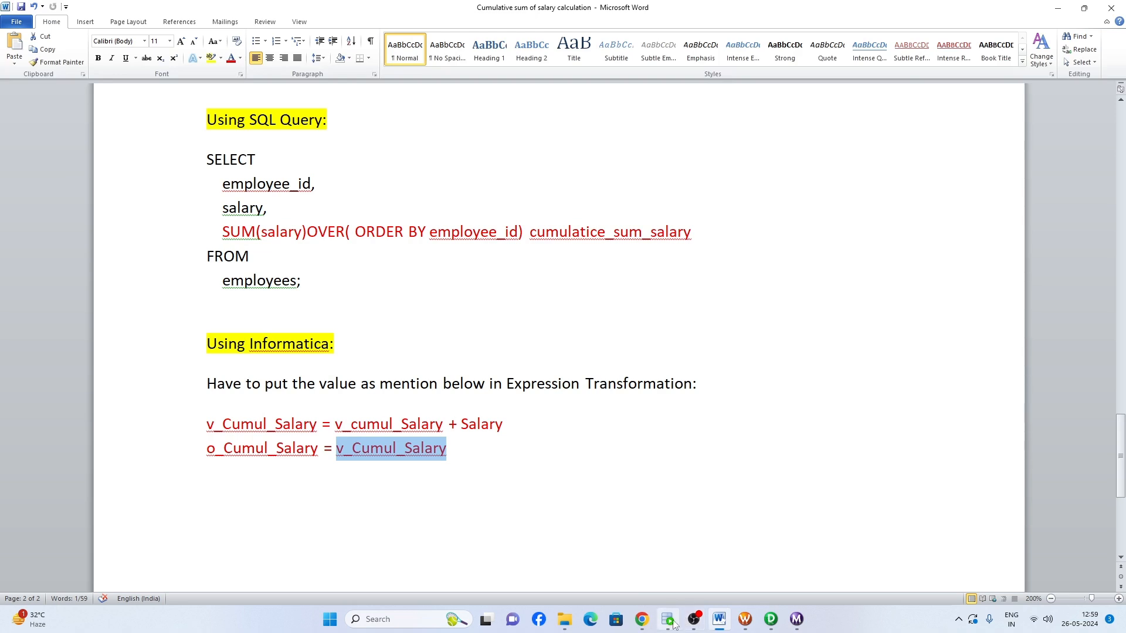
- Switch to Oracle SQL Developer and examine the cumulative sum query and the SALARY column of the EMPLOYEES table
mouse_move(668, 619)
left_click(613, 534)
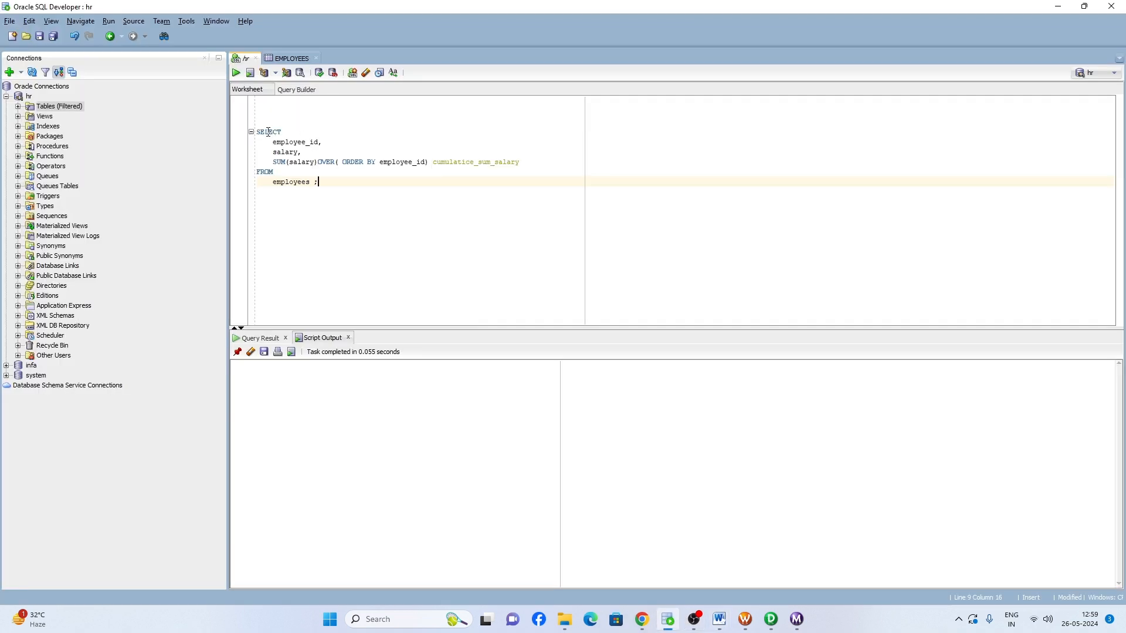
left_click_drag(274, 162, 515, 162)
left_click_drag(319, 182, 288, 295)
left_click(291, 58)
left_click_drag(622, 111, 636, 324)
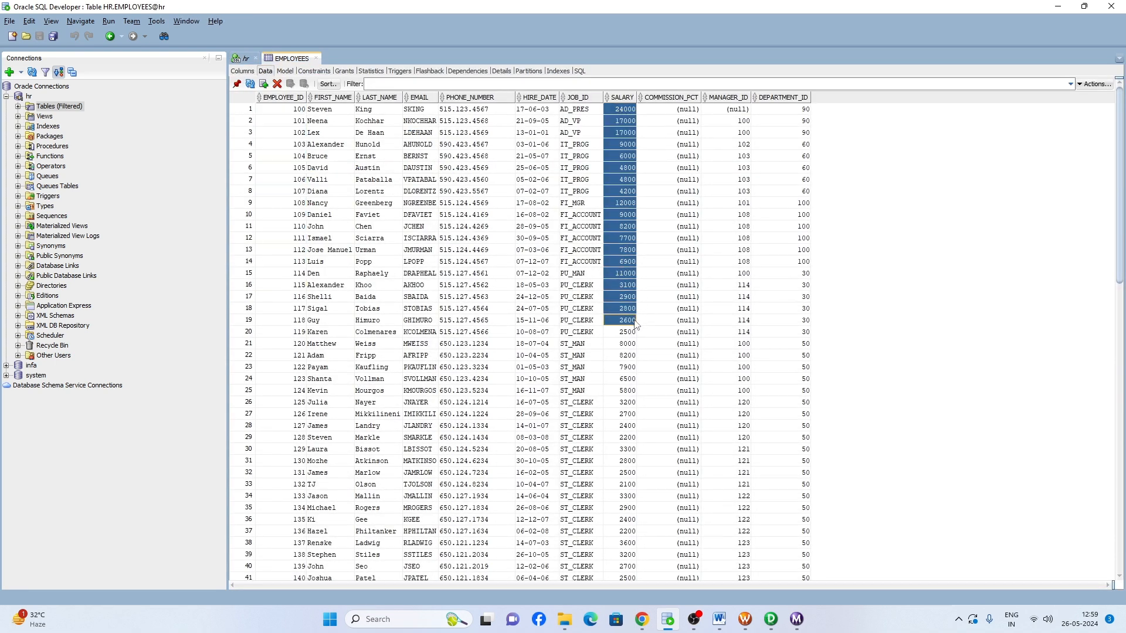
- Run the cumulative salary query in the hr worksheet and examine the employee ID, salary and cumulative sum columns
left_click(243, 58)
left_click(236, 72)
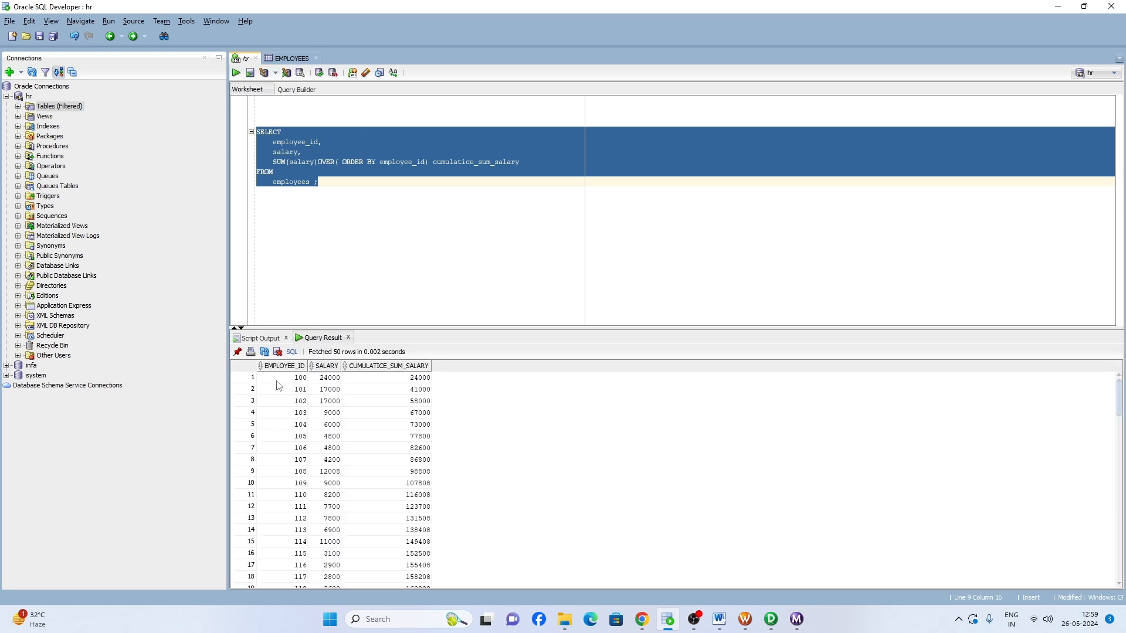
left_click_drag(279, 384, 294, 479)
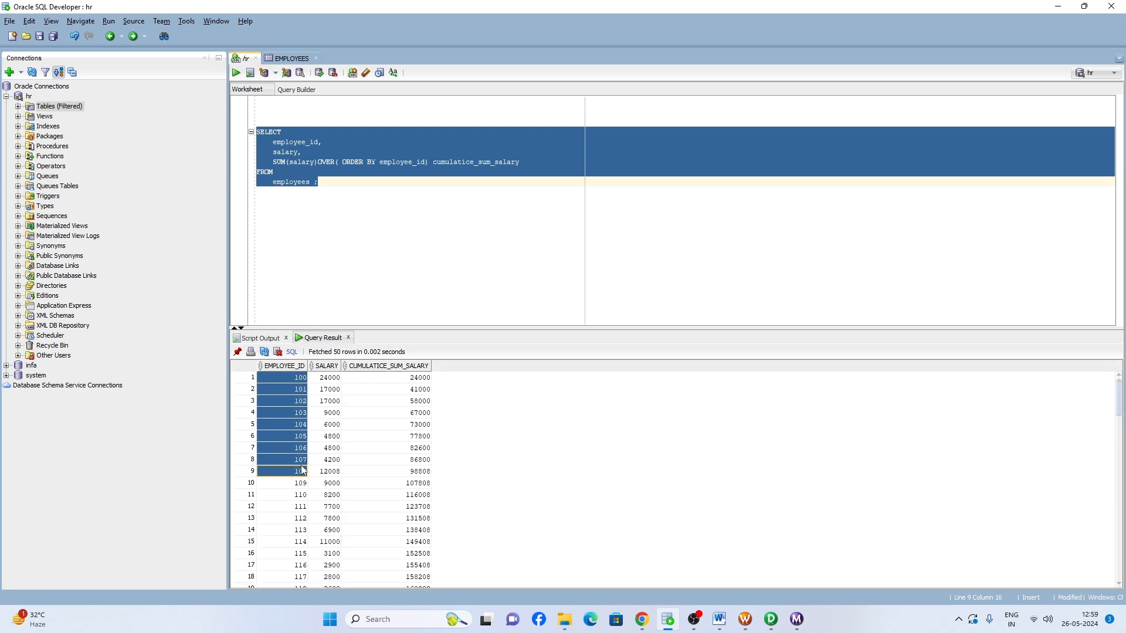
left_click_drag(330, 378, 334, 436)
left_click_drag(408, 384, 407, 450)
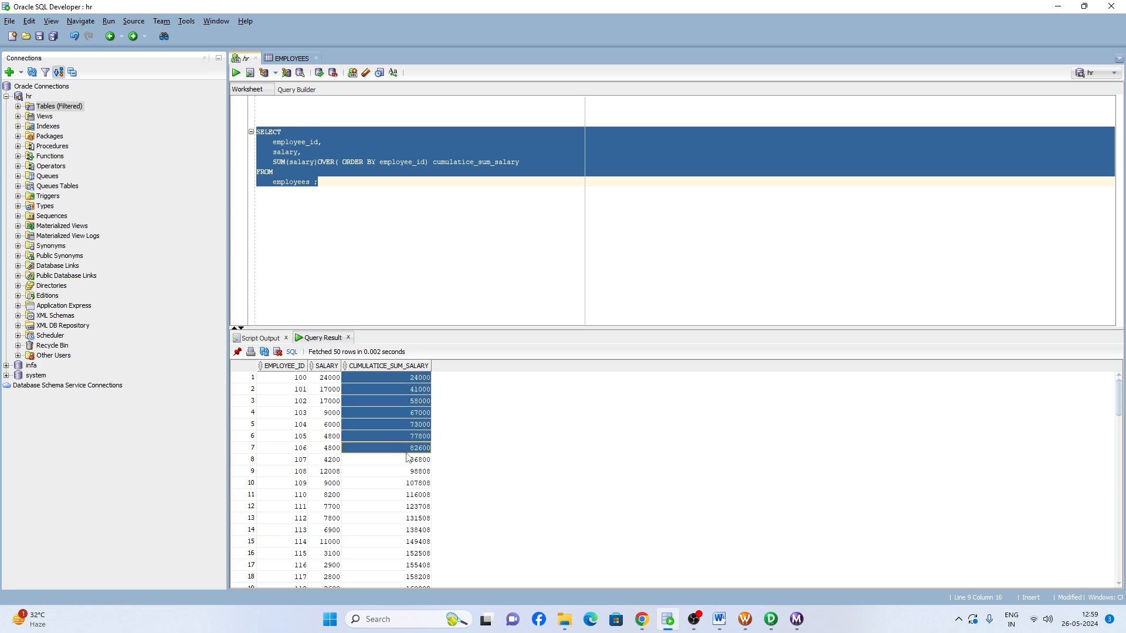
left_click_drag(300, 381, 397, 459)
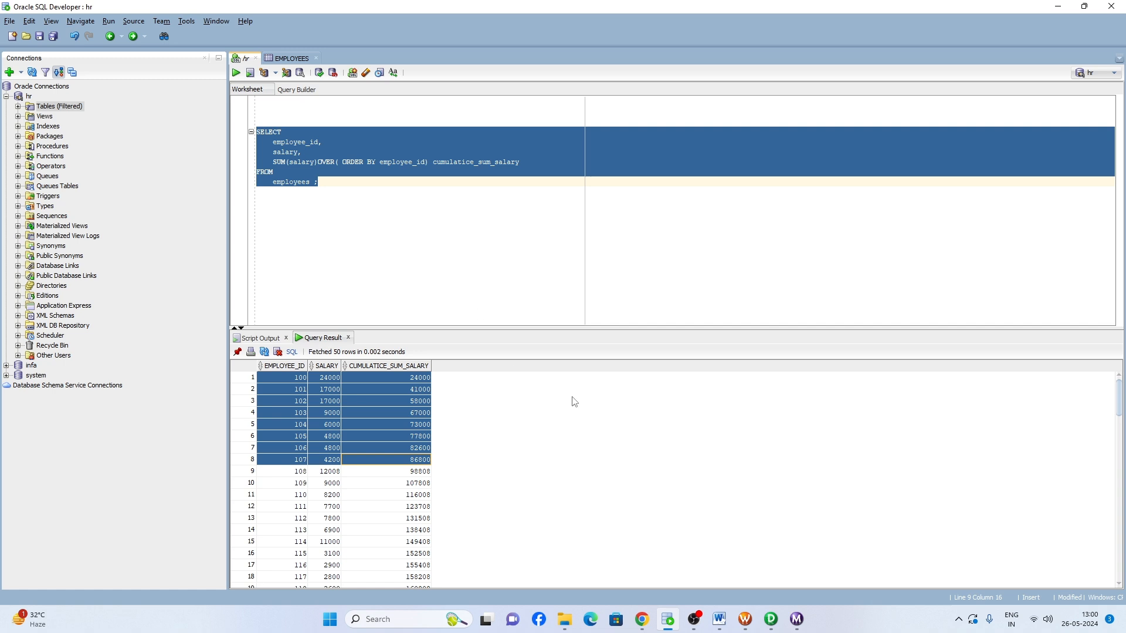
- Switch to Informatica PowerCenter Designer, connect to the rep repository with the account password, and open the Training folder
left_click(771, 619)
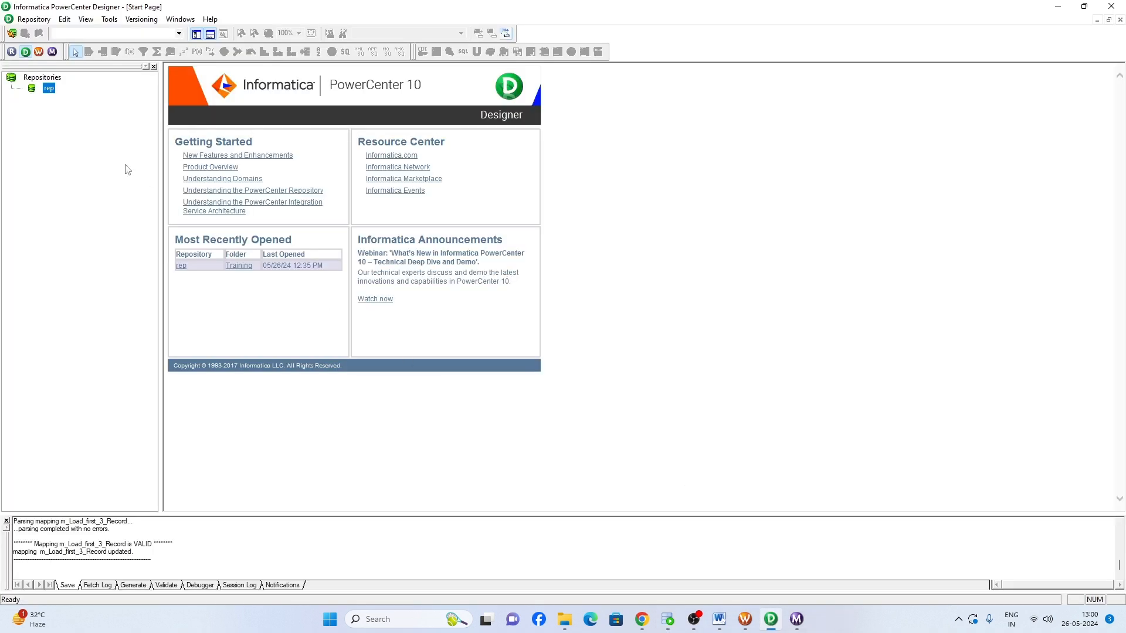
double_click(50, 89)
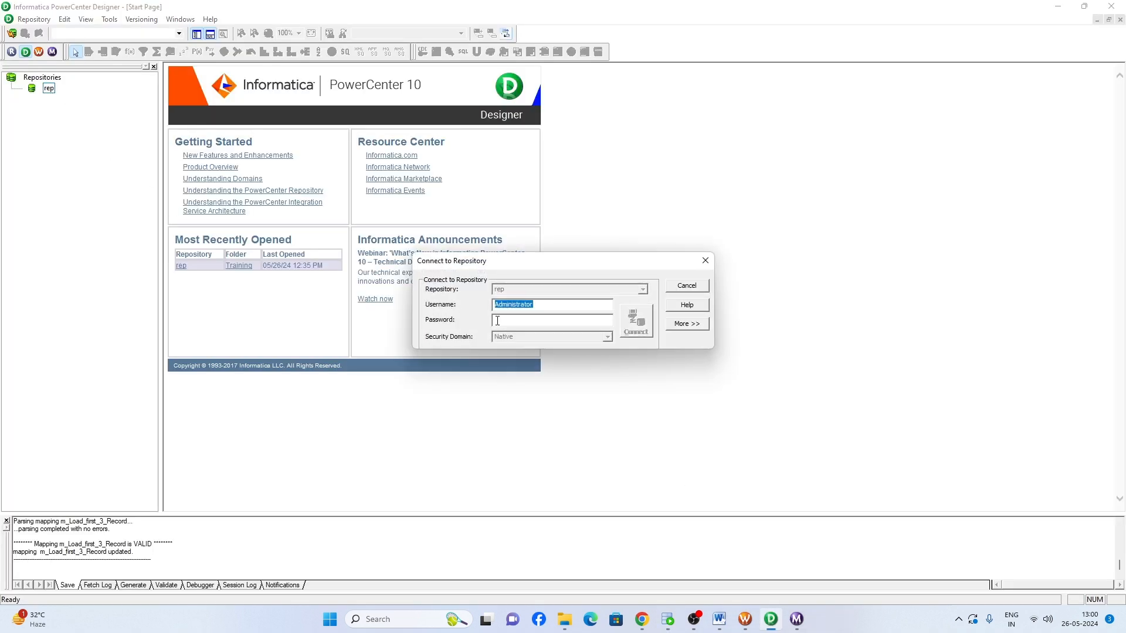
left_click(497, 321)
key("ctrl+v")
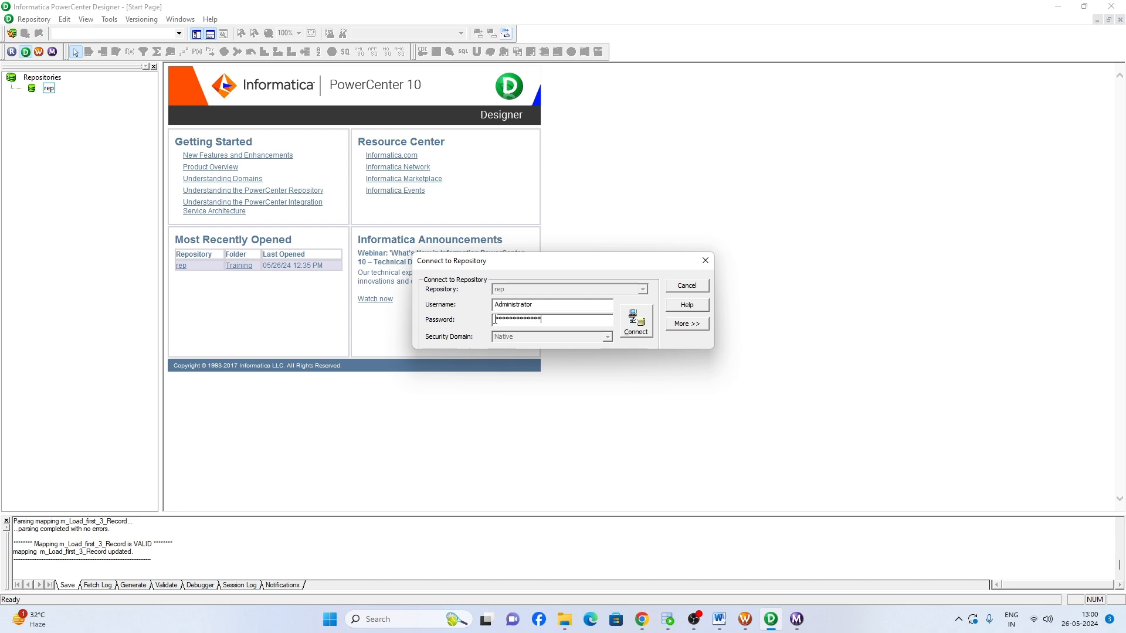
left_click(636, 321)
left_click(82, 99)
double_click(82, 99)
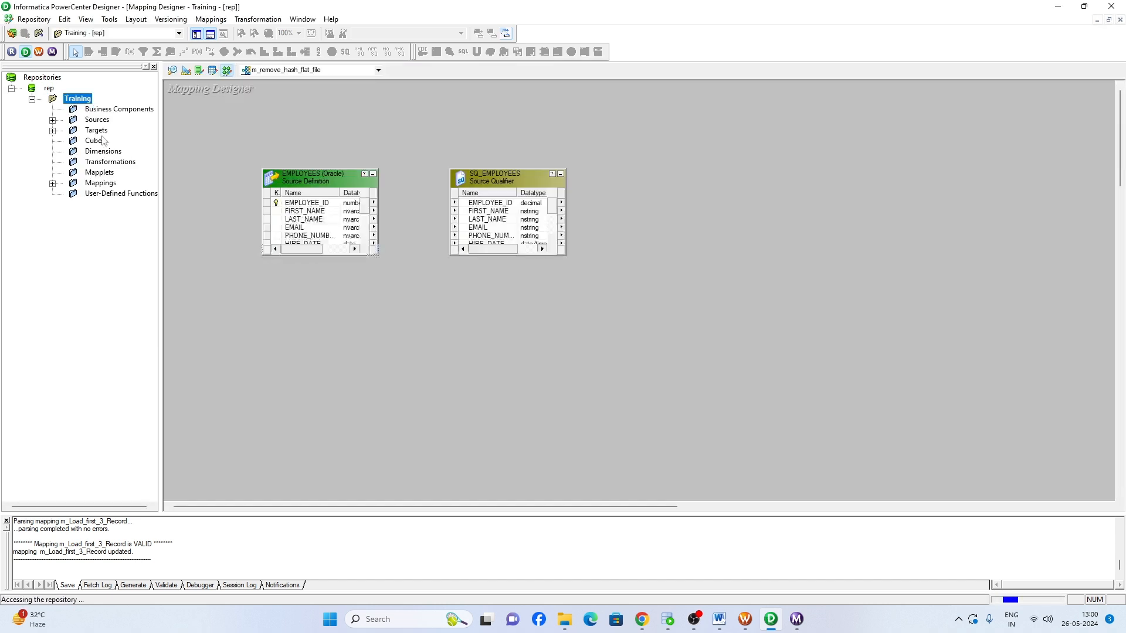
- Create a new mapping named m_cumul_sum_sal in the Training folder
left_click(100, 183)
double_click(101, 186)
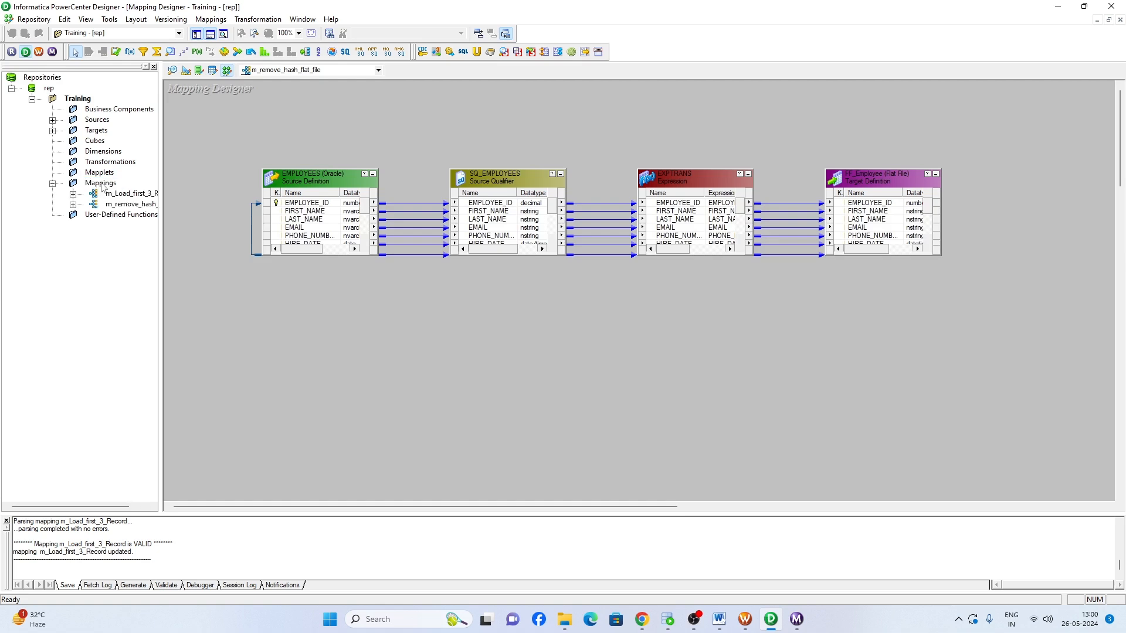
left_click(218, 19)
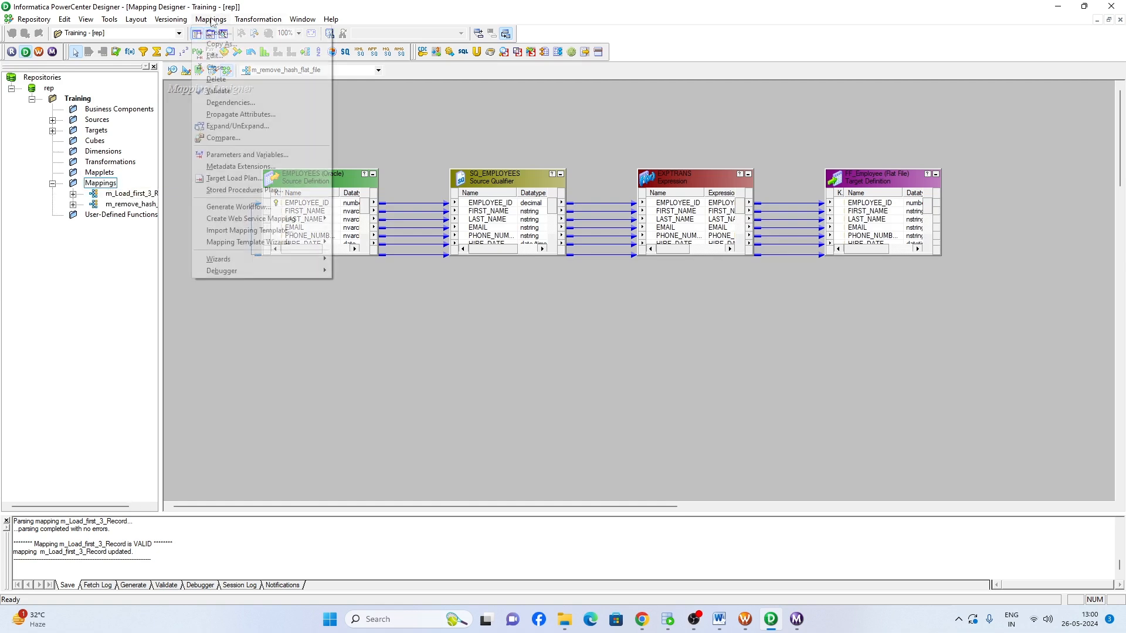
left_click(223, 30)
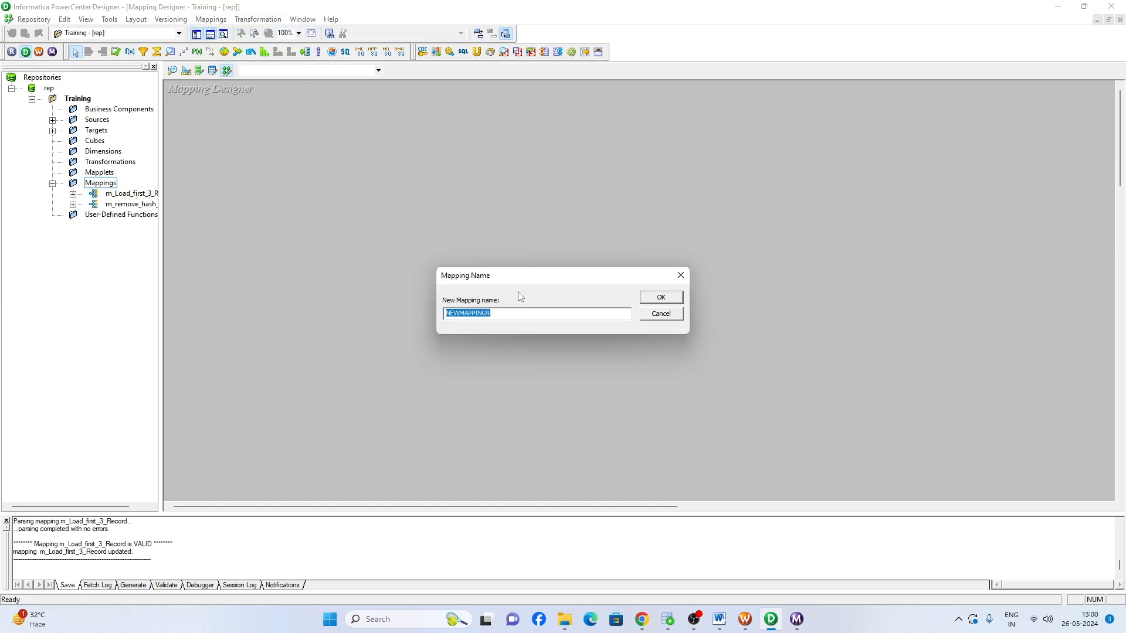
type("m_cumul_sum_sal")
key("Return")
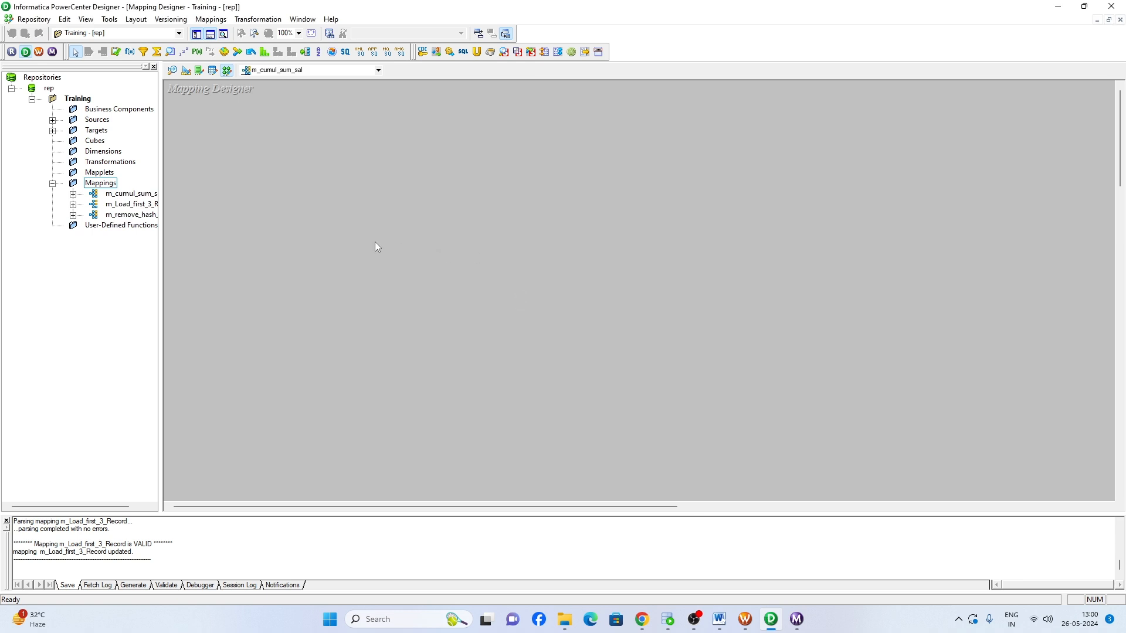
left_click(134, 193)
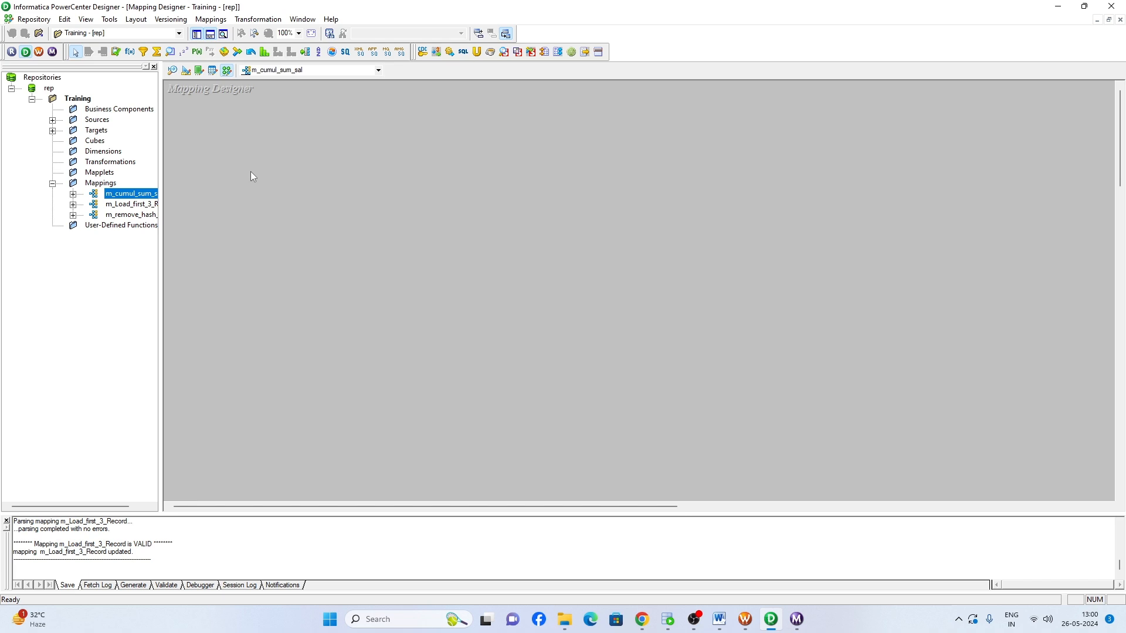
- Add the EMPLOYEES source from Oracle_src to the mapping and place its source qualifier beside the source definition
double_click(97, 120)
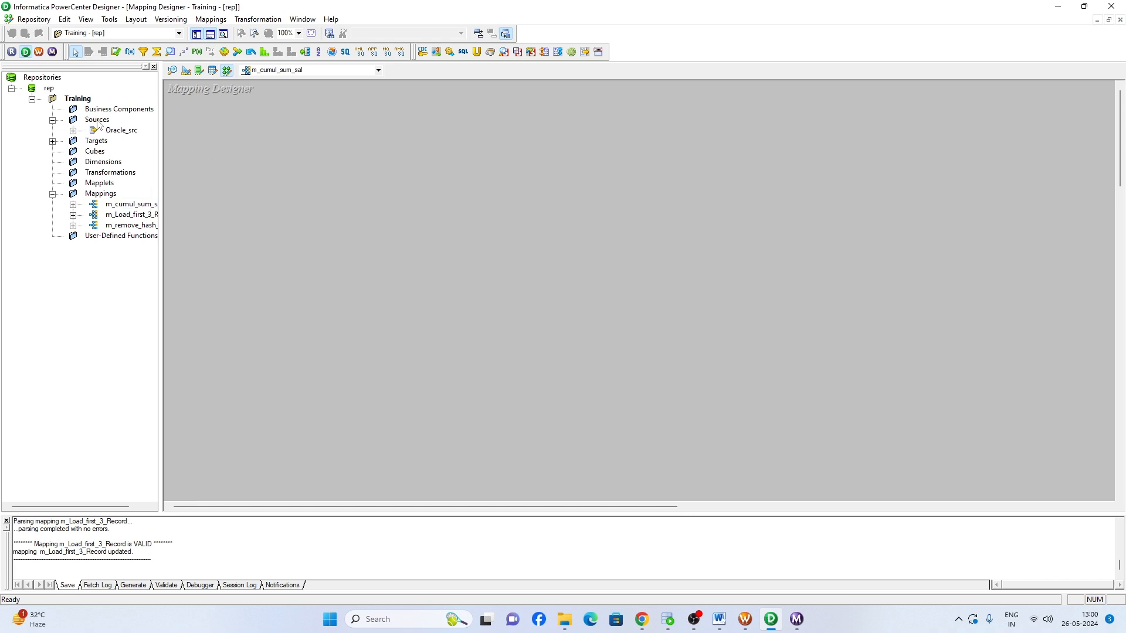
double_click(121, 131)
left_click_drag(141, 140, 310, 166)
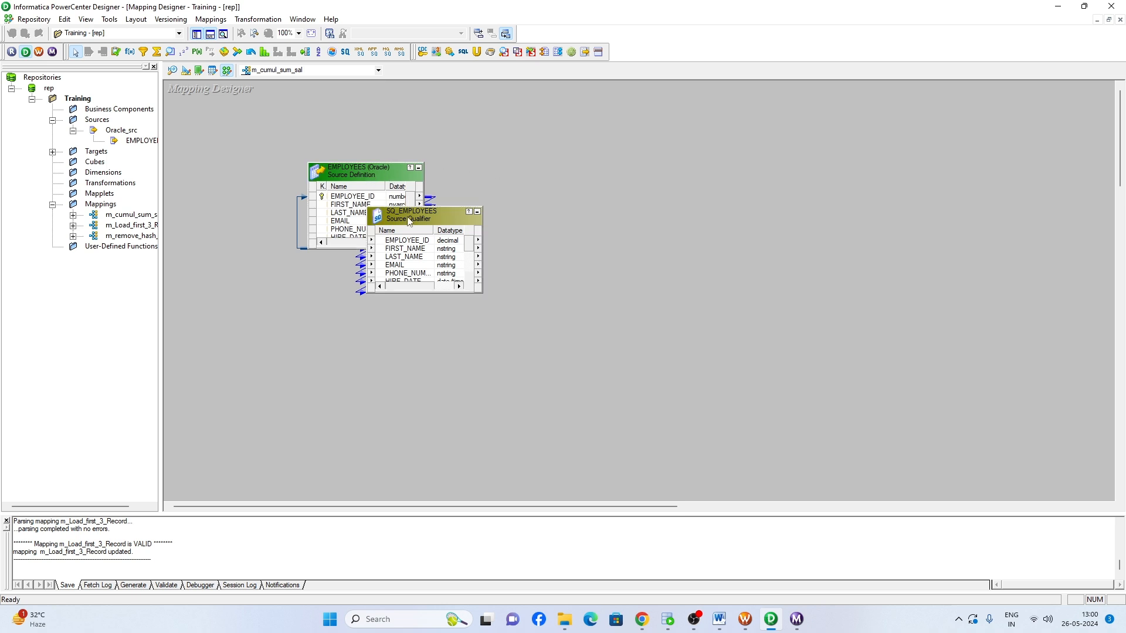
left_click_drag(410, 219, 497, 174)
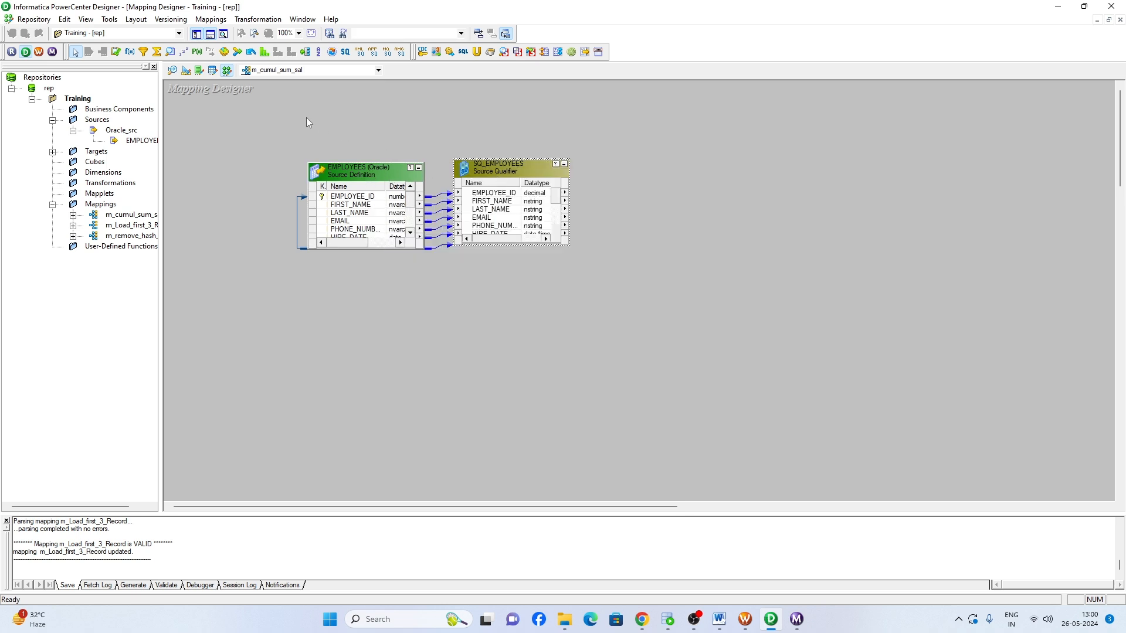
- Add an Expression transformation to the mapping beside the SQ_EMPLOYEES source qualifier
left_click(131, 54)
left_click_drag(614, 163, 770, 274)
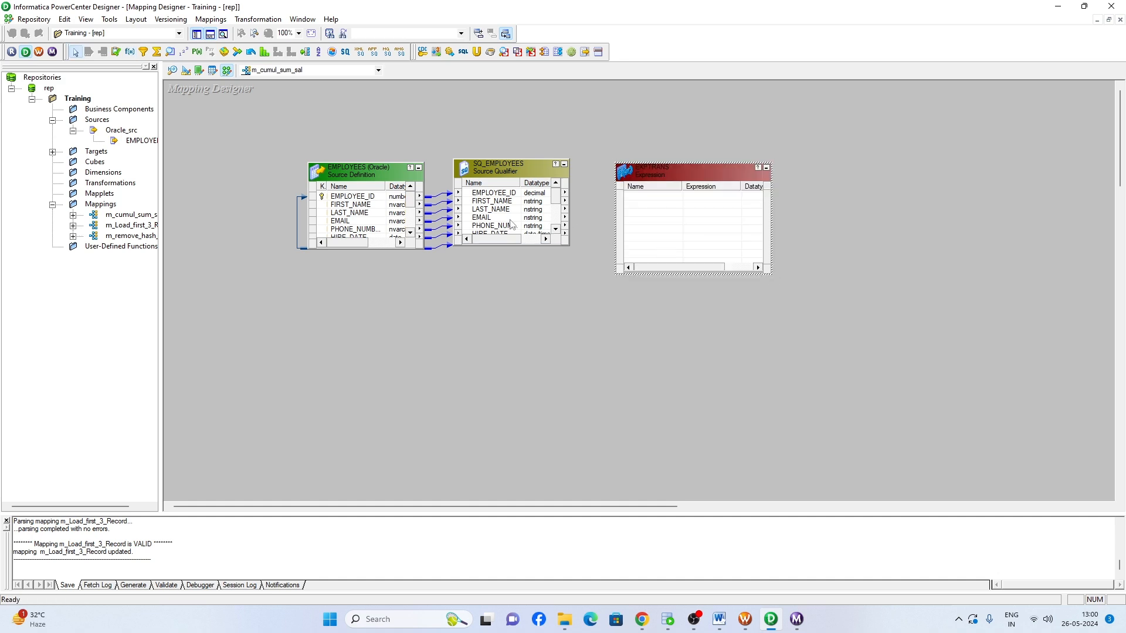
- Link all ports of the SQ_EMPLOYEES source qualifier to the Expression transformation
left_click(499, 218)
right_click(500, 218)
left_click(516, 223)
left_click_drag(499, 218, 666, 213)
left_click(647, 238)
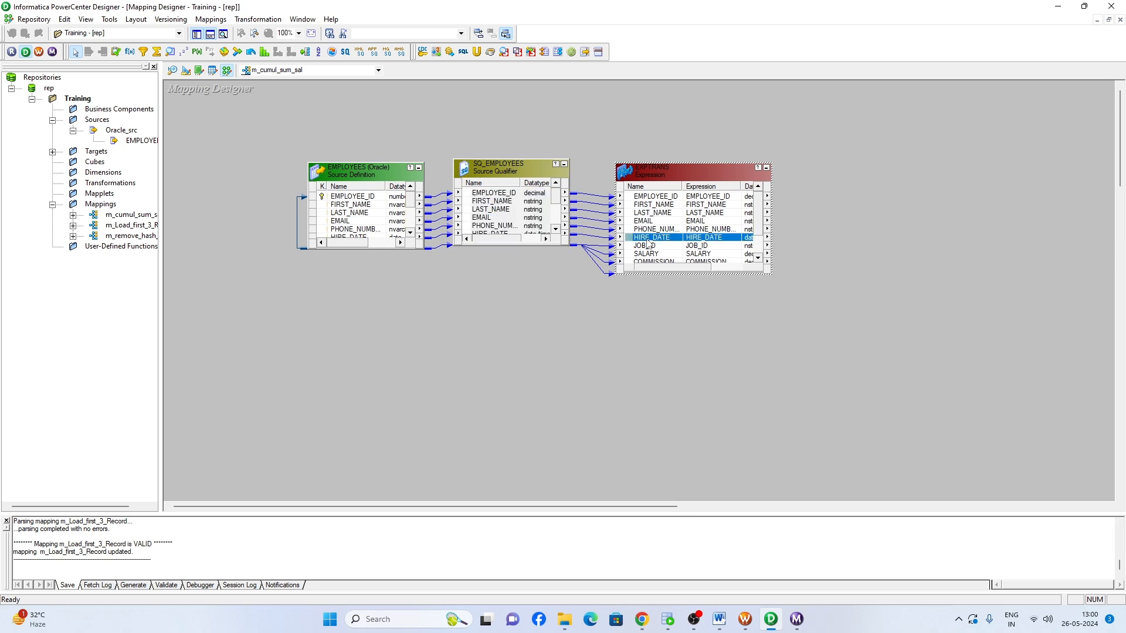
- Edit the Expression transformation's ports and add two new ports after DEPARTMENT_ID
double_click(665, 215)
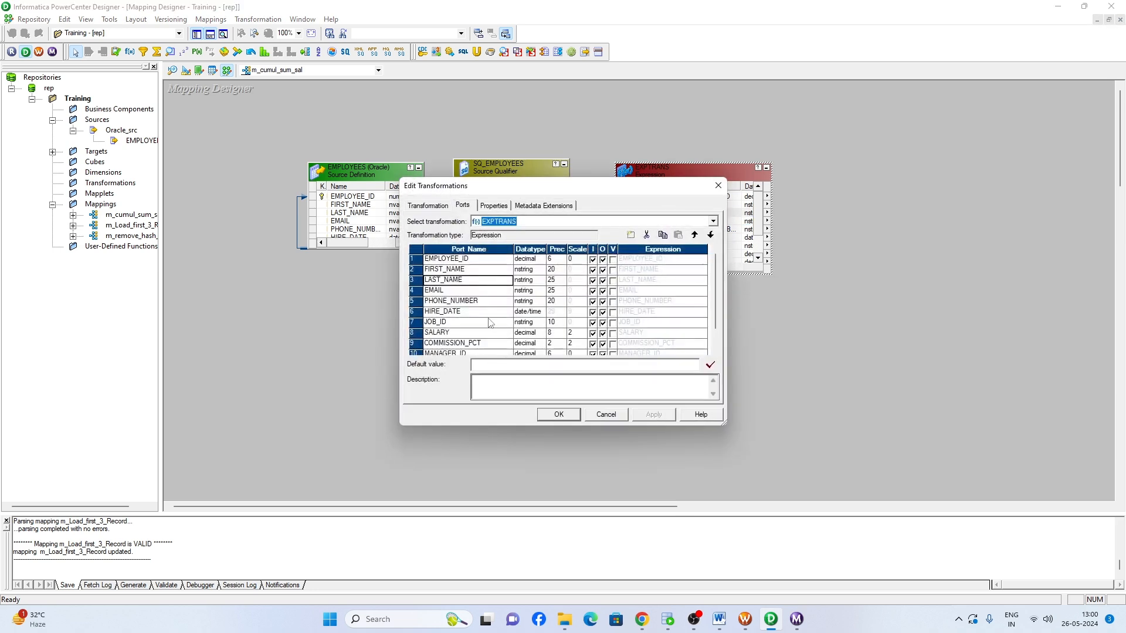
scroll(478, 335, "down", 1)
left_click(471, 344)
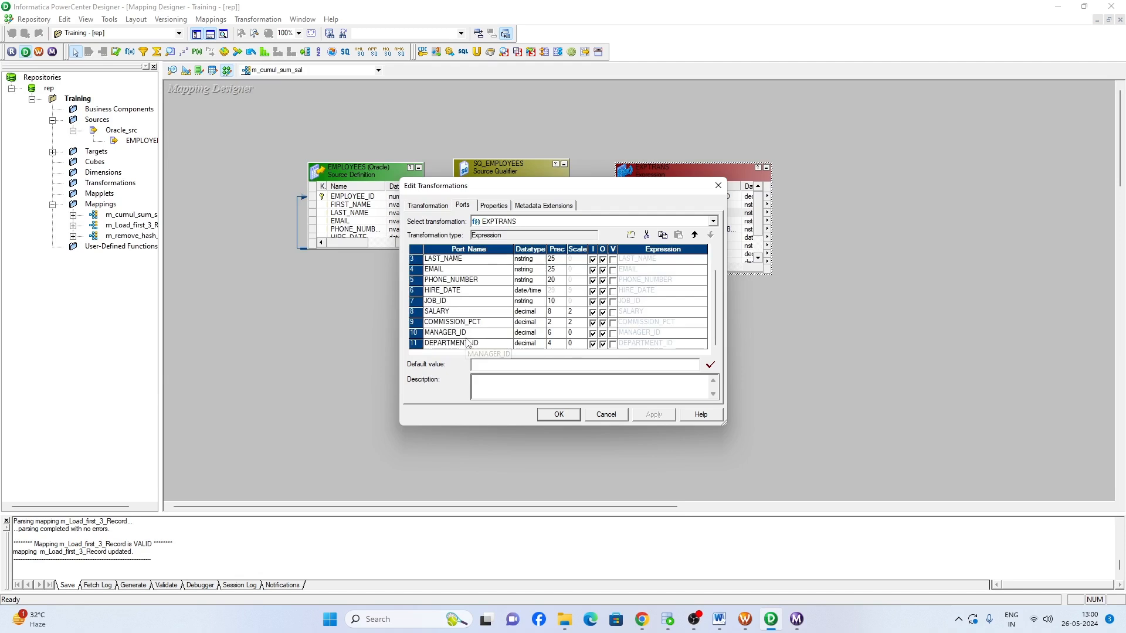
left_click(630, 235)
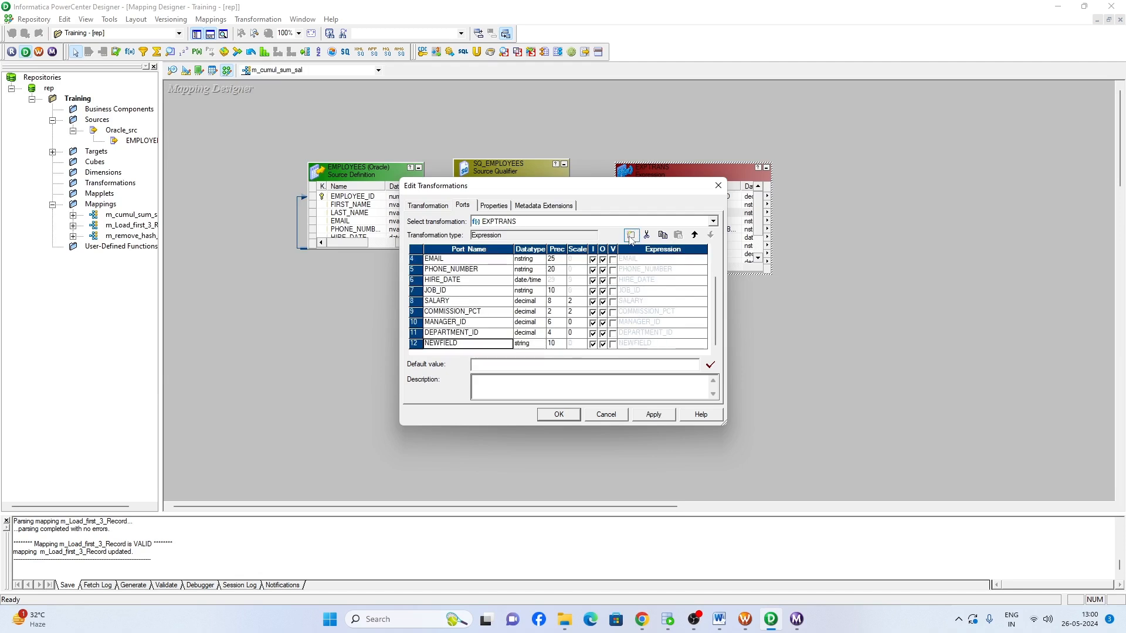
left_click(630, 235)
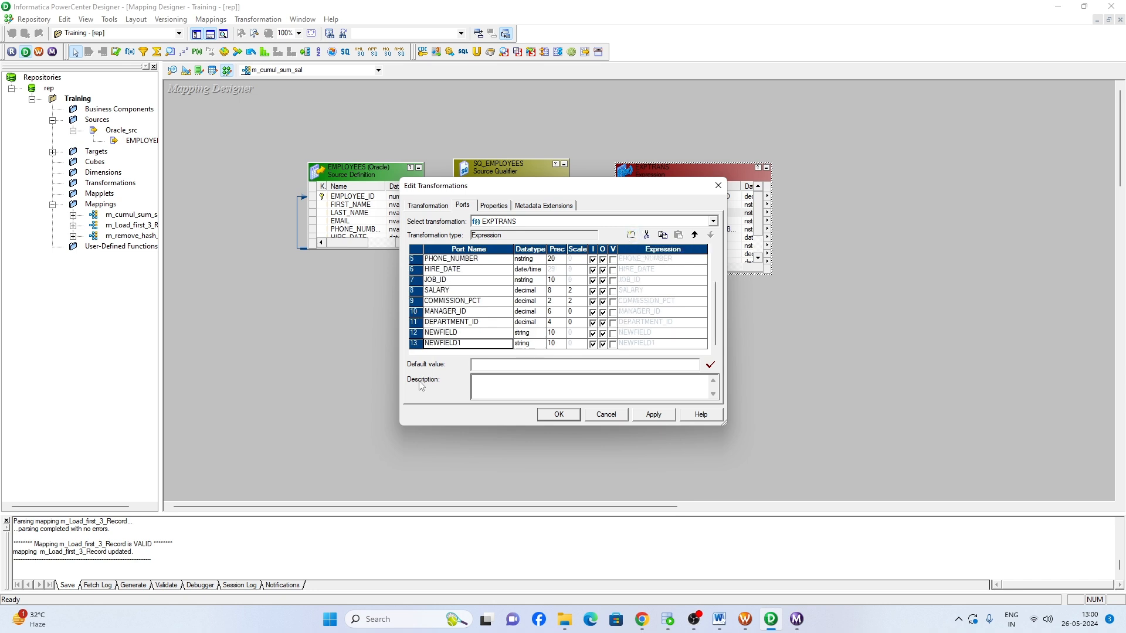
- Rename the first new port v_cum_salary, set its datatype to decimal, and make it a variable port
key("Up")
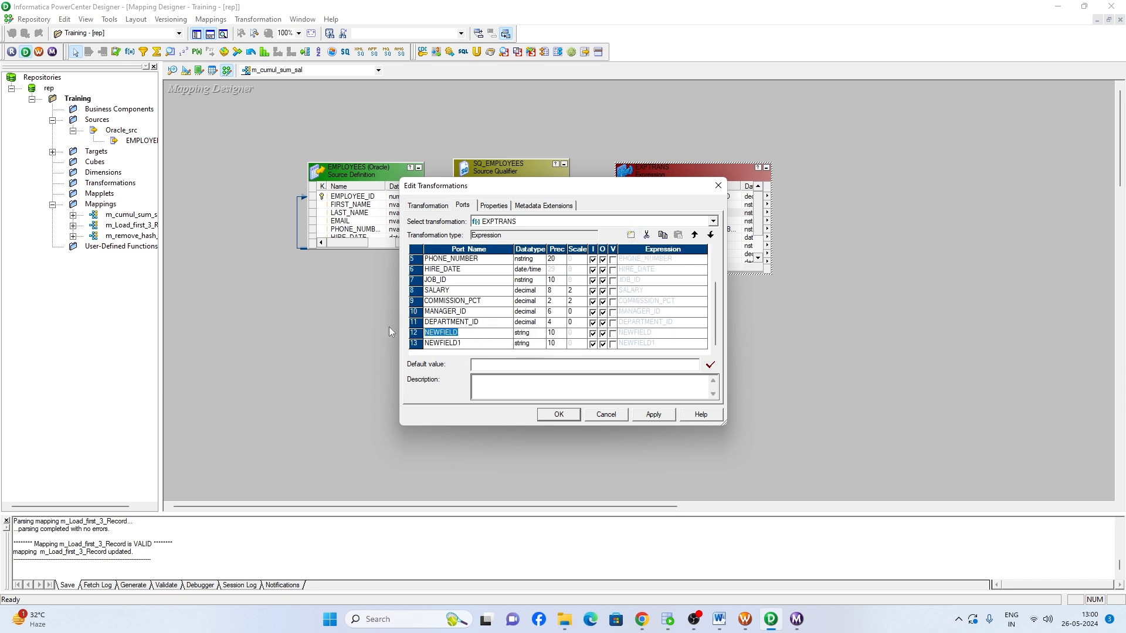
type("v_cum_salary")
key("Tab")
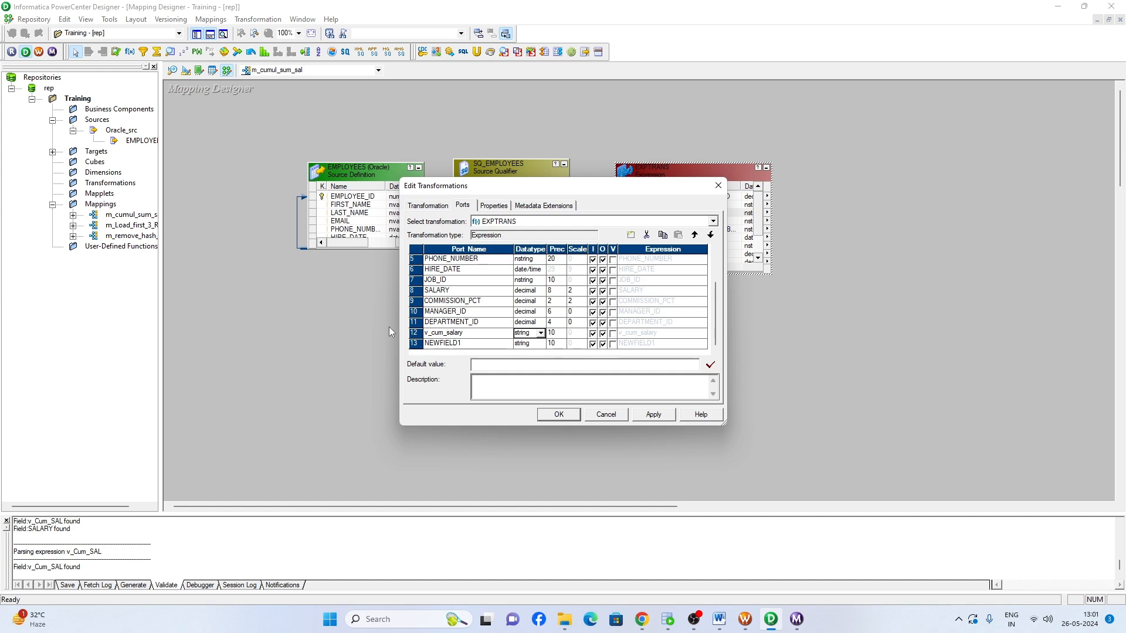
key("d")
key("d")
key("Tab")
left_click(592, 333)
left_click(592, 333)
left_click(613, 333)
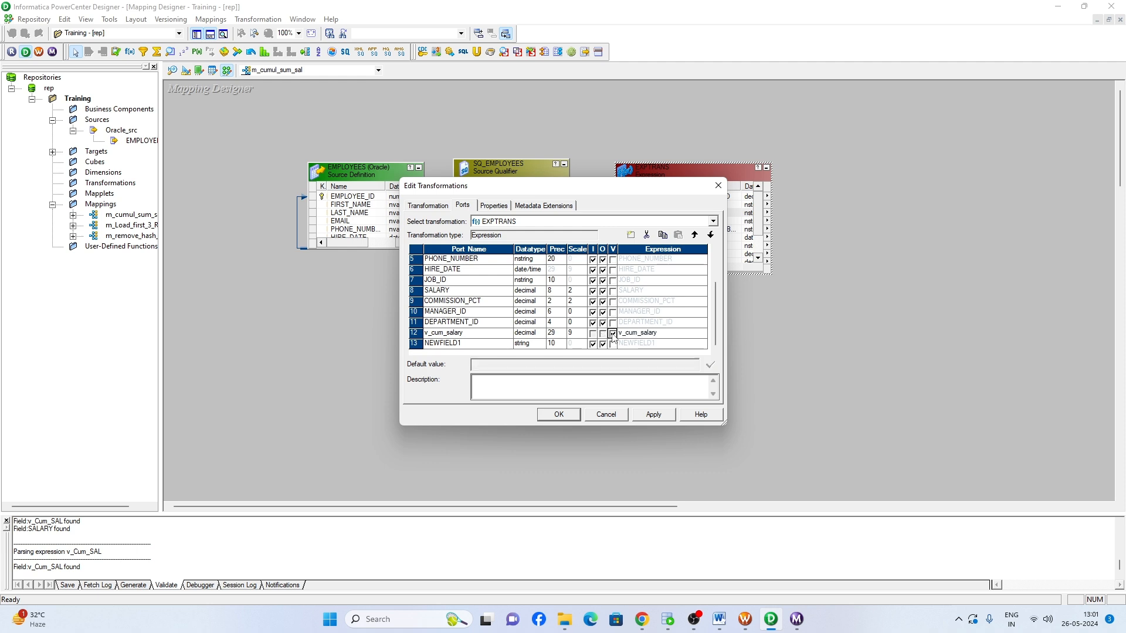
- Set the v_cum_salary port's expression to v_cum_salary + SALARY and validate it
left_click(643, 333)
left_click(702, 333)
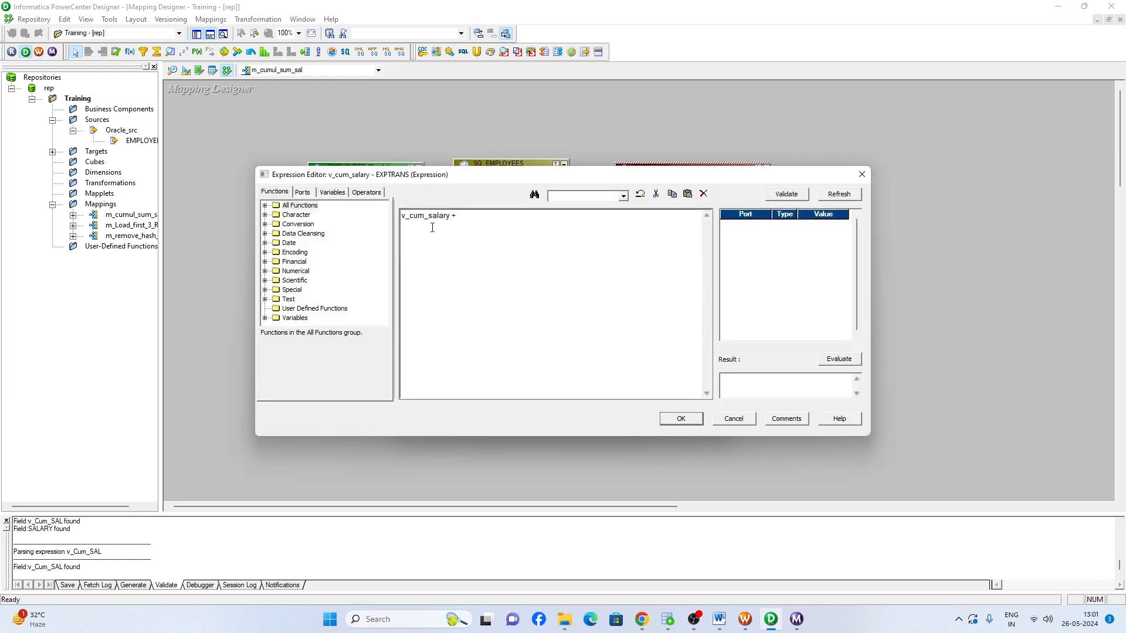
left_click(302, 192)
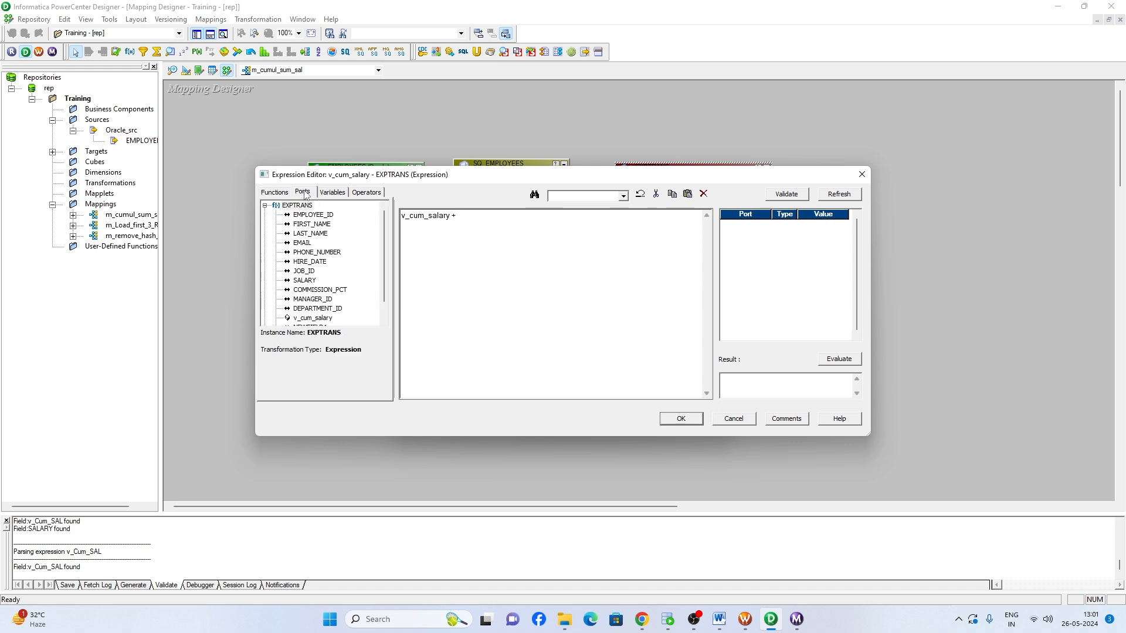
double_click(303, 280)
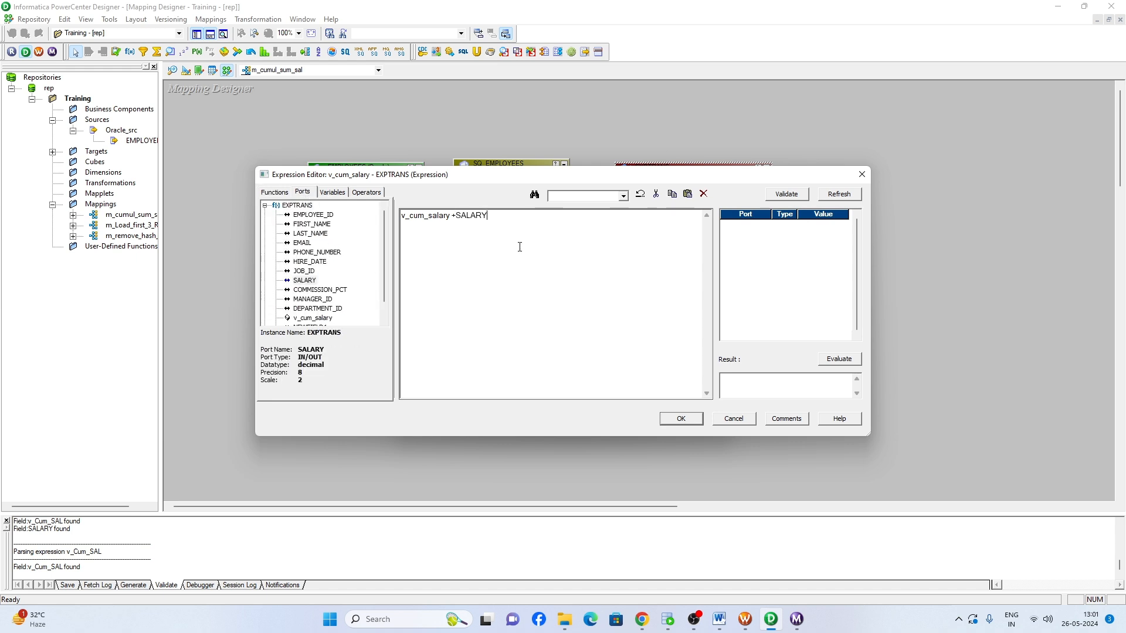
left_click(787, 193)
left_click(597, 332)
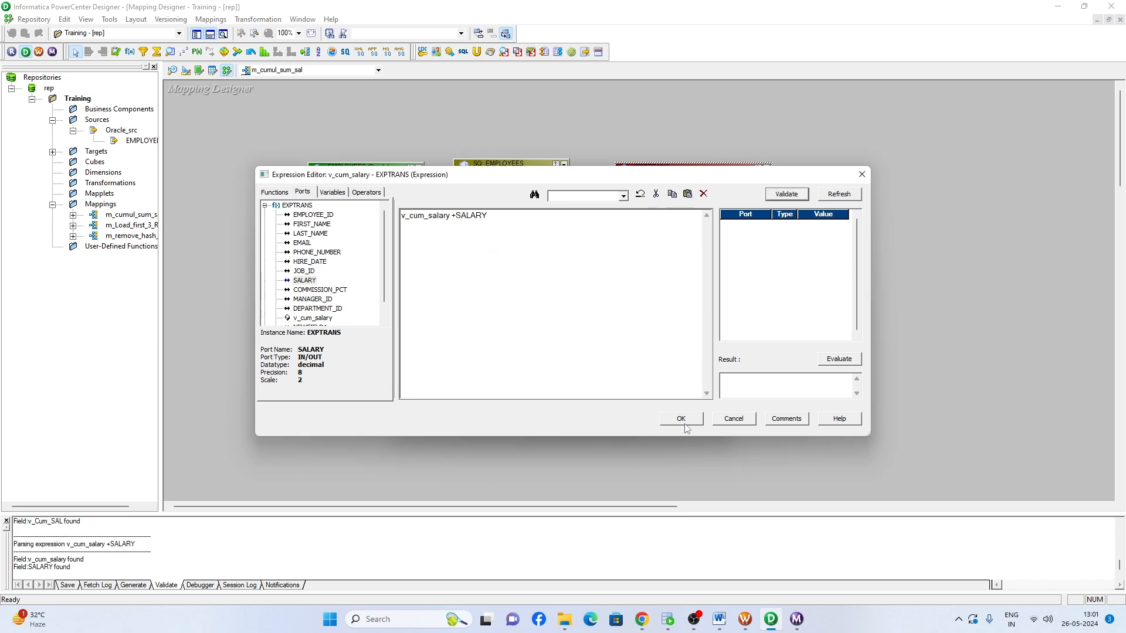
left_click(681, 418)
- Rename the second new port o_cum_sum_sal, set its datatype to decimal, and make it output-only
left_click(461, 344)
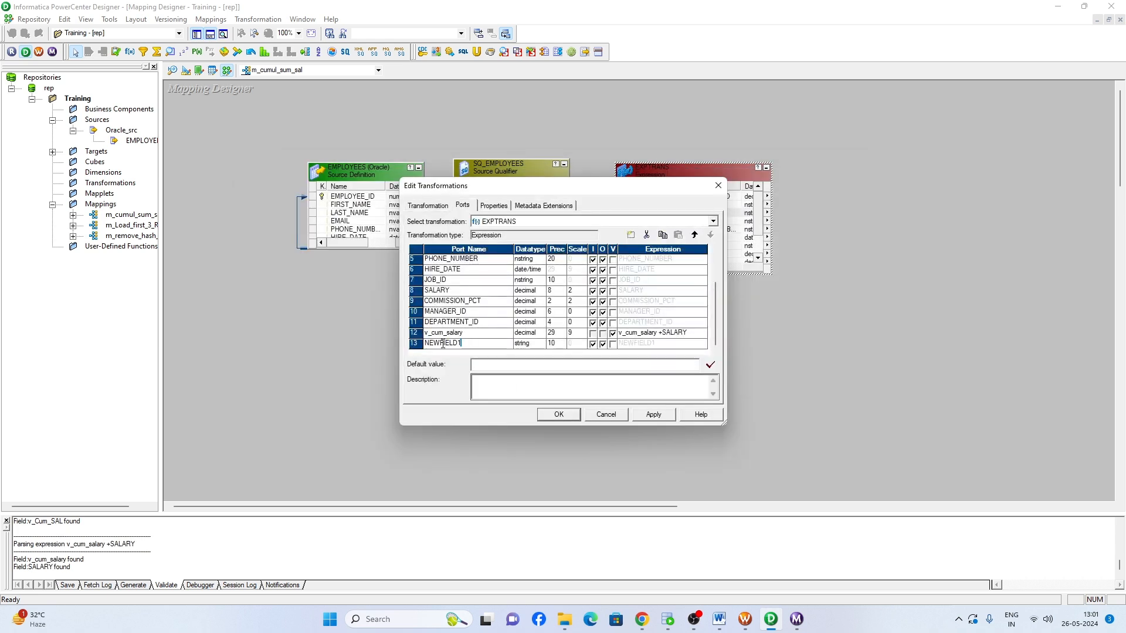
double_click(443, 344)
type("o_cum_sum")
key("BackSpace")
key("Tab")
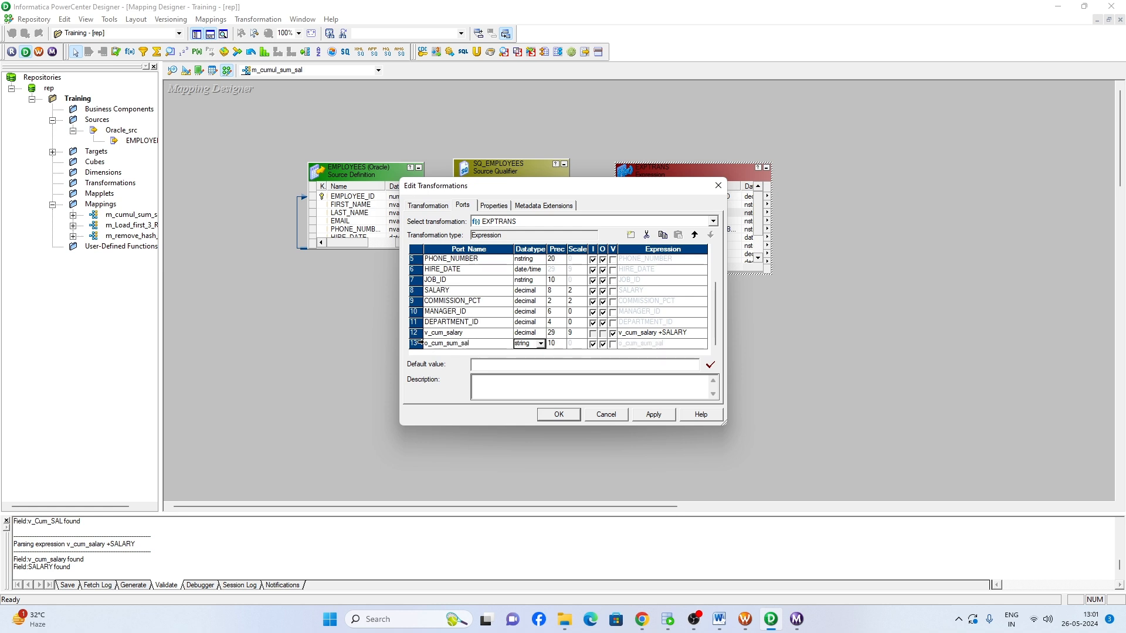
key("d")
key("Tab")
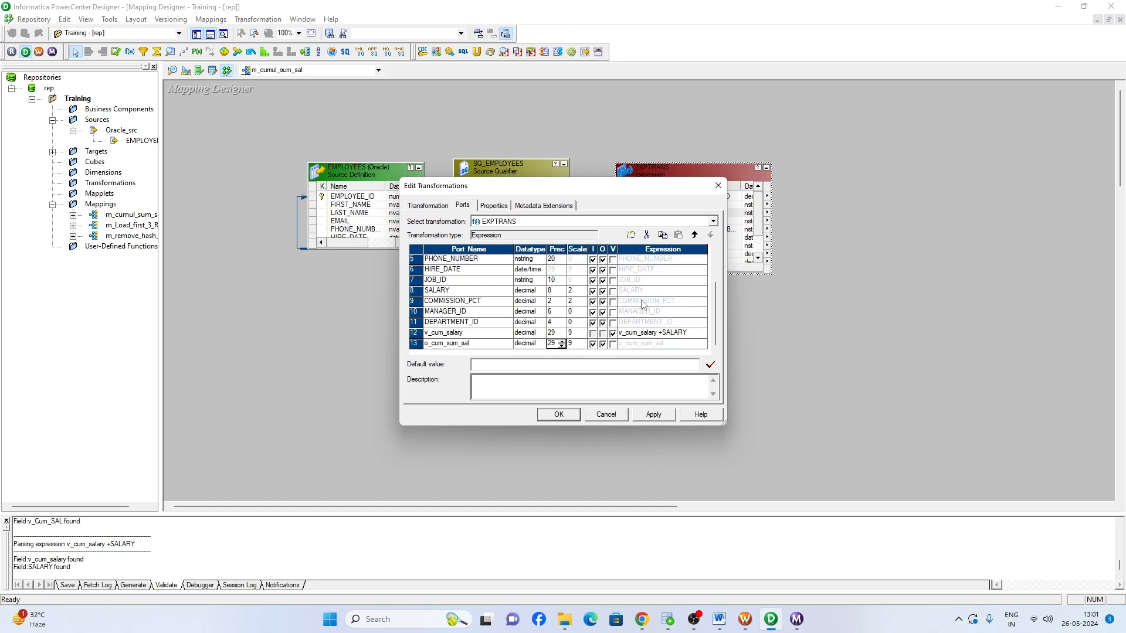
left_click(592, 345)
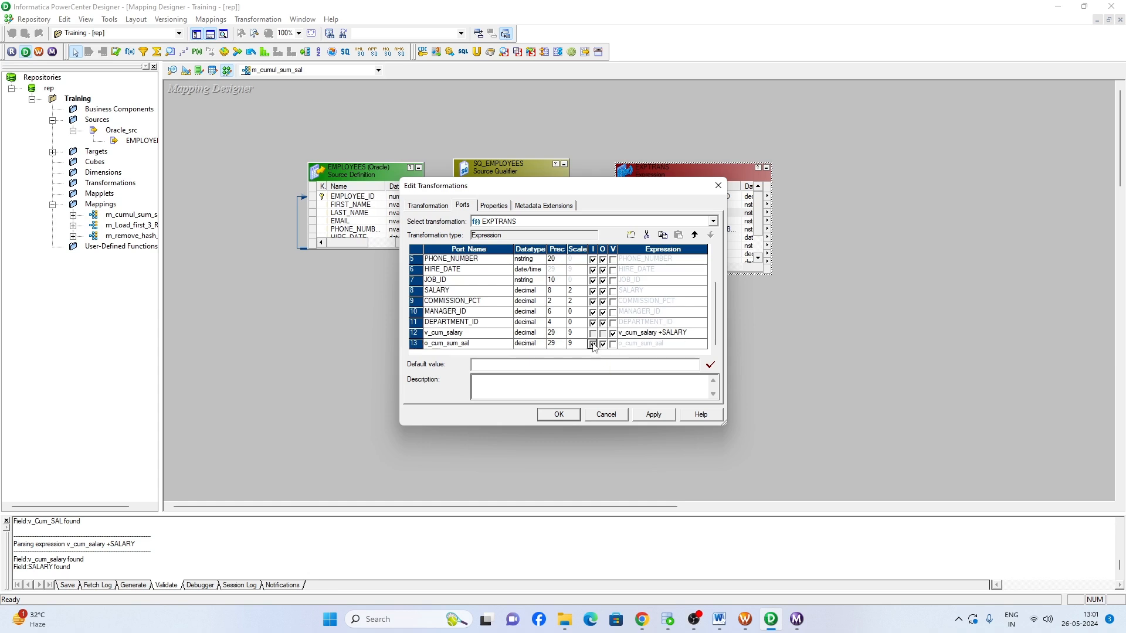
- Set the o_cum_sum_sal port's expression to v_cum_salary, validate it, and apply the Expression transformation changes
left_click(638, 346)
left_click(702, 344)
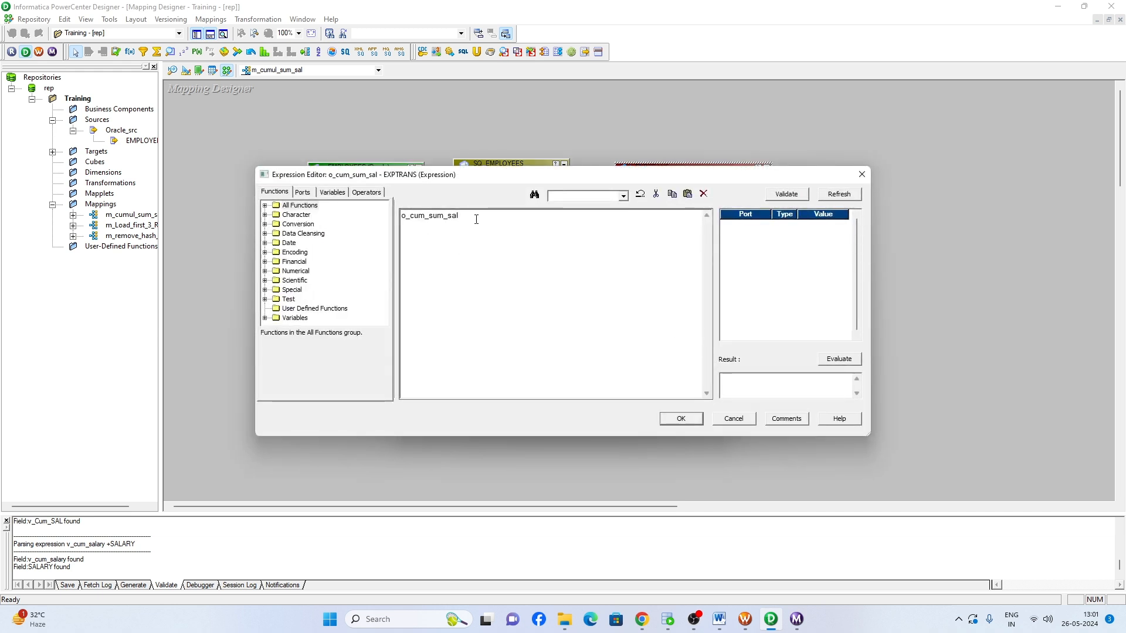
left_click_drag(477, 216, 372, 221)
key("Delete")
left_click(332, 192)
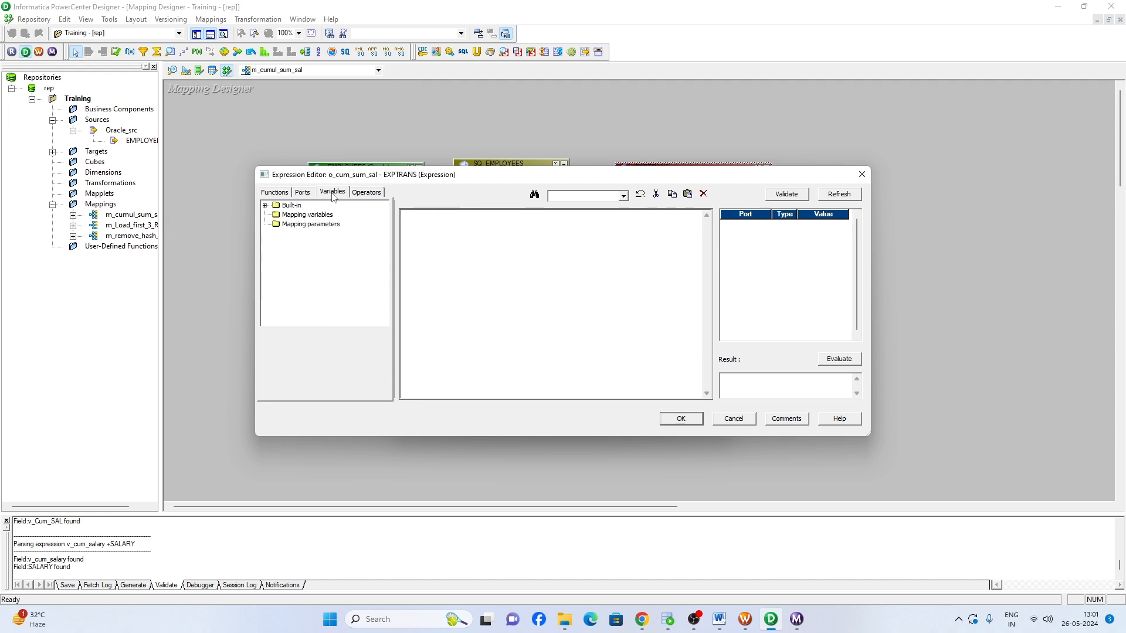
left_click(290, 206)
left_click(303, 193)
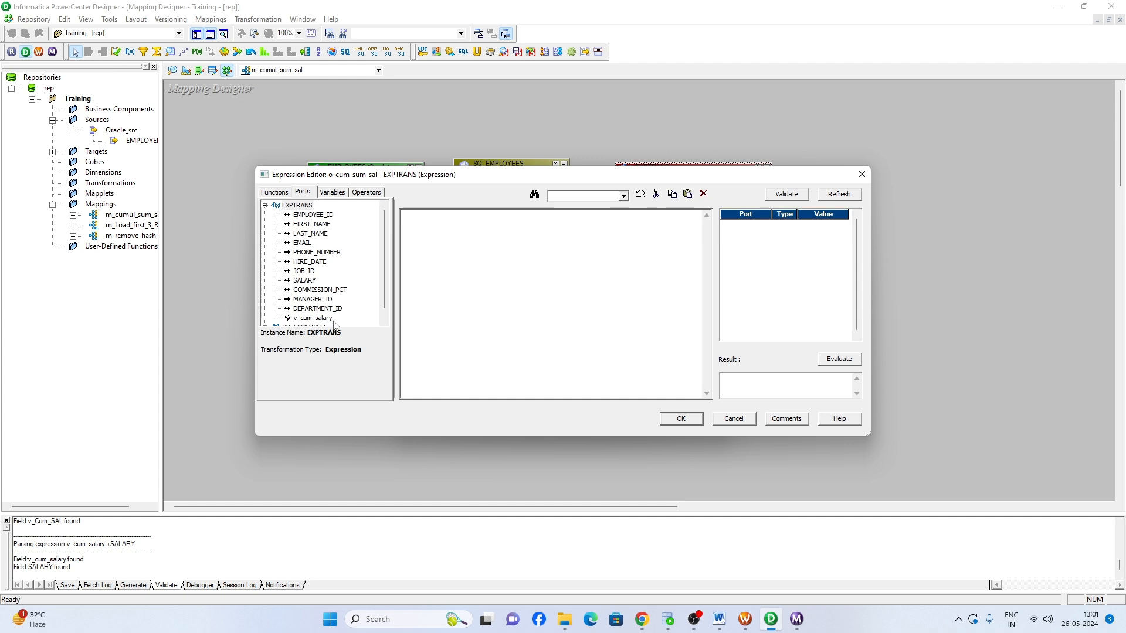
left_click(309, 318)
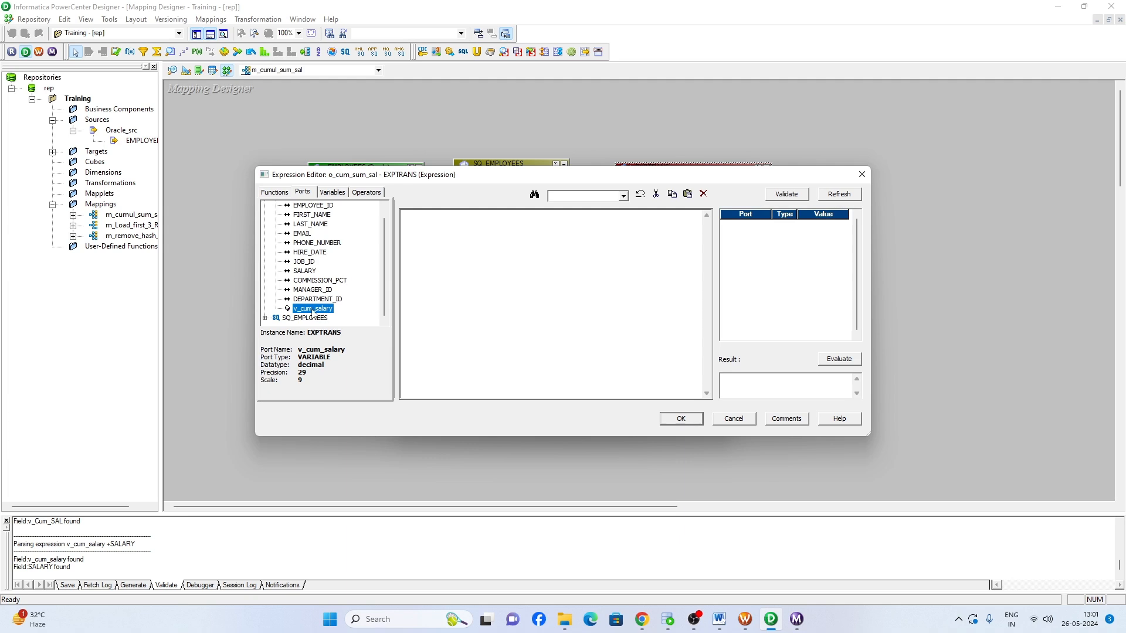
double_click(312, 310)
left_click(786, 194)
left_click(591, 331)
left_click(680, 418)
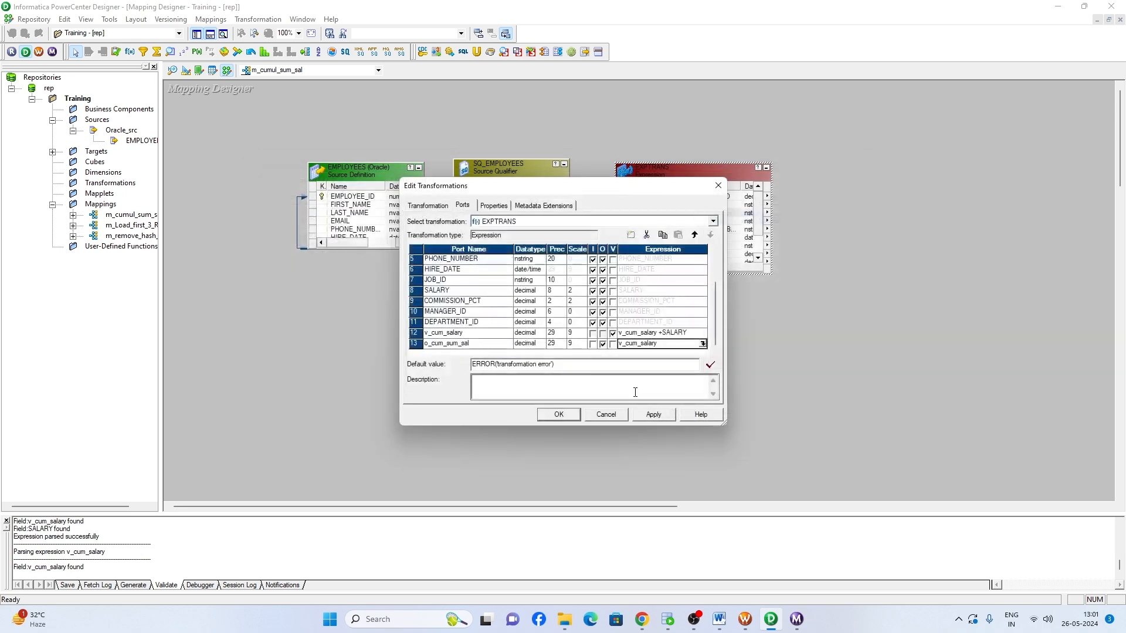
left_click(657, 414)
left_click(560, 418)
left_click(660, 355)
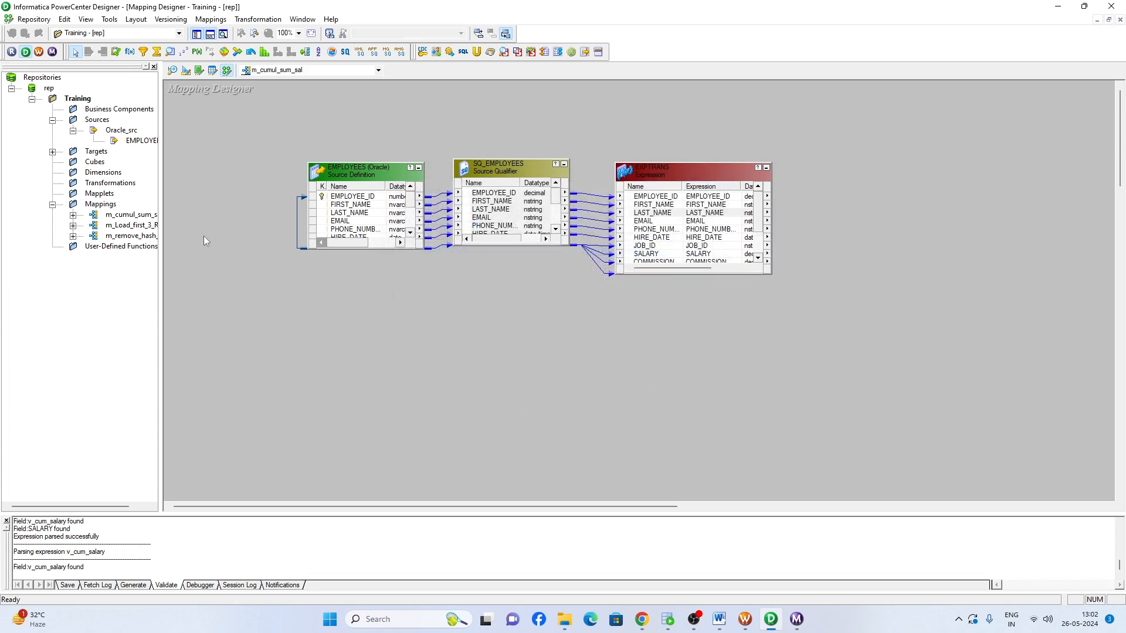
- Switch to Oracle SQL Developer and view the EMPLOYEE_CUMUL_SAL table in the hr connection
left_click(97, 152)
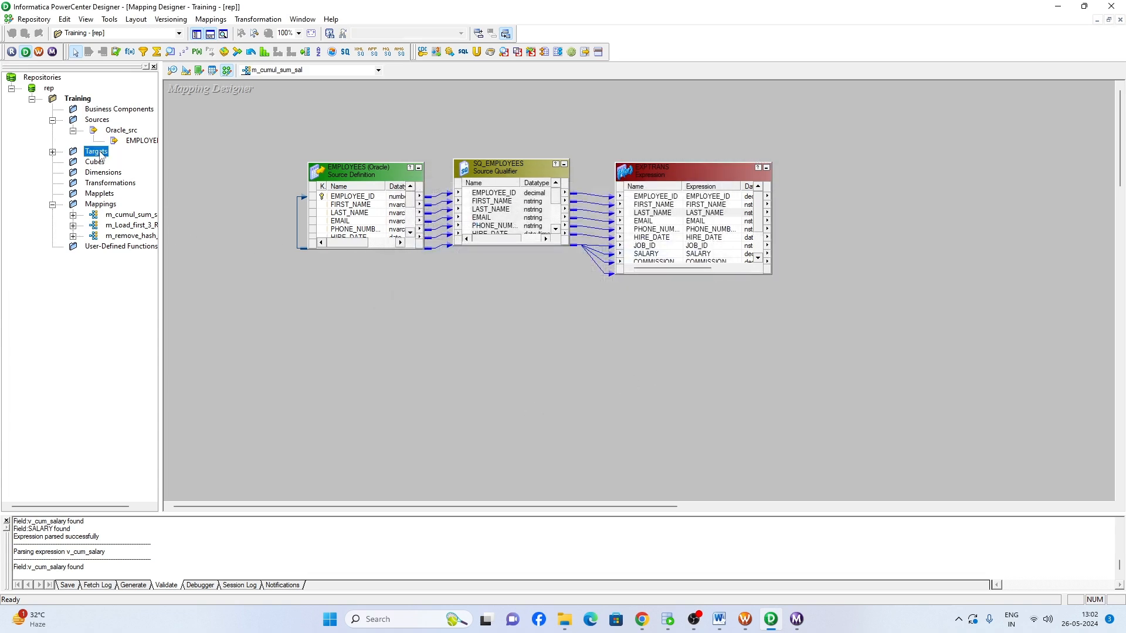
left_click(669, 620)
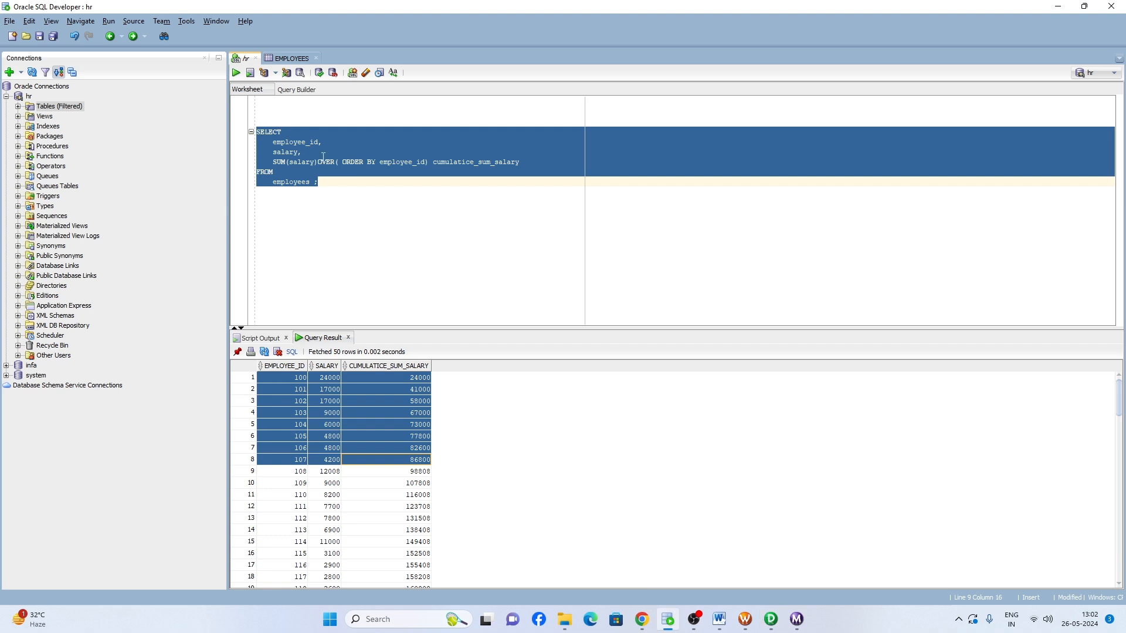
double_click(57, 111)
left_click(110, 139)
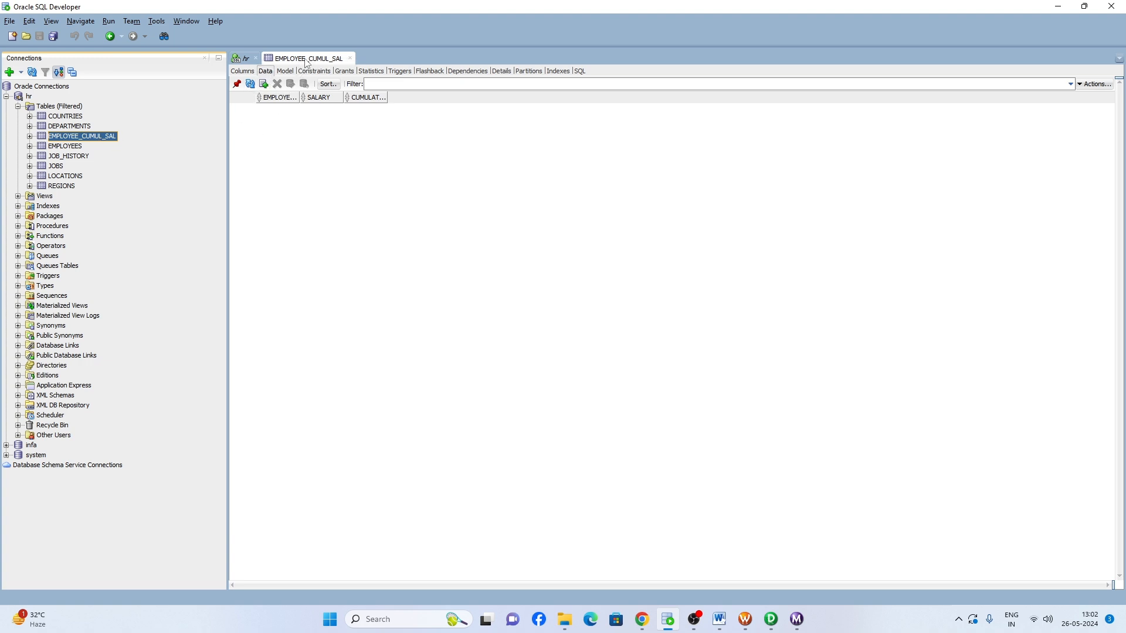
- Switch back to Informatica PowerCenter Designer and connect the target database import to the Oracle_Tgt data source with the account password
left_click(771, 619)
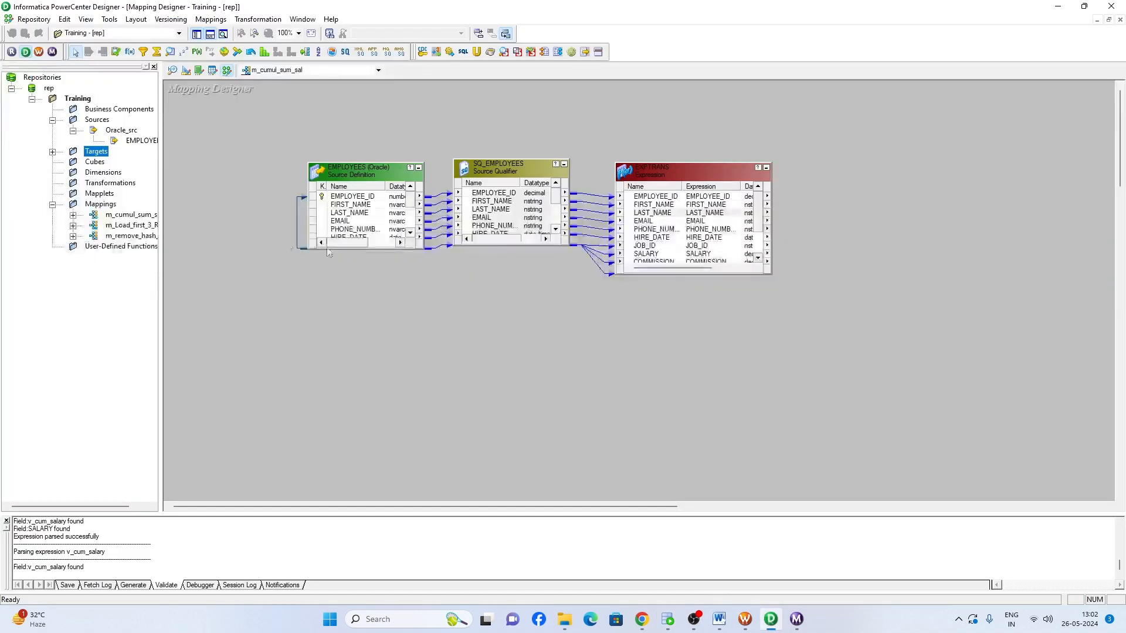
double_click(97, 152)
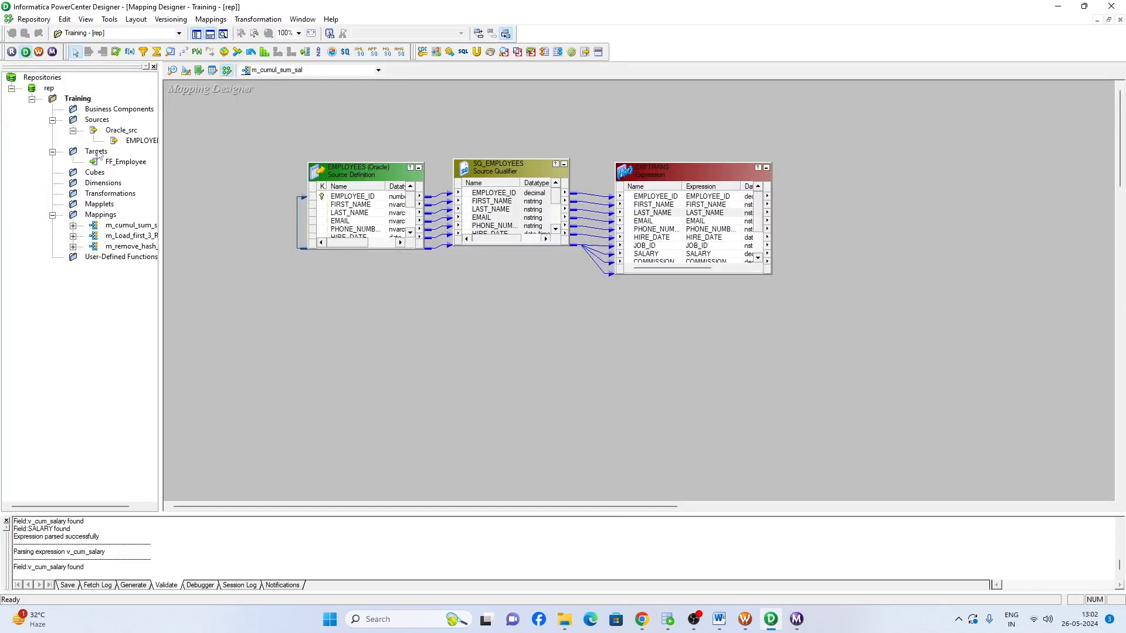
left_click(97, 152)
left_click(187, 72)
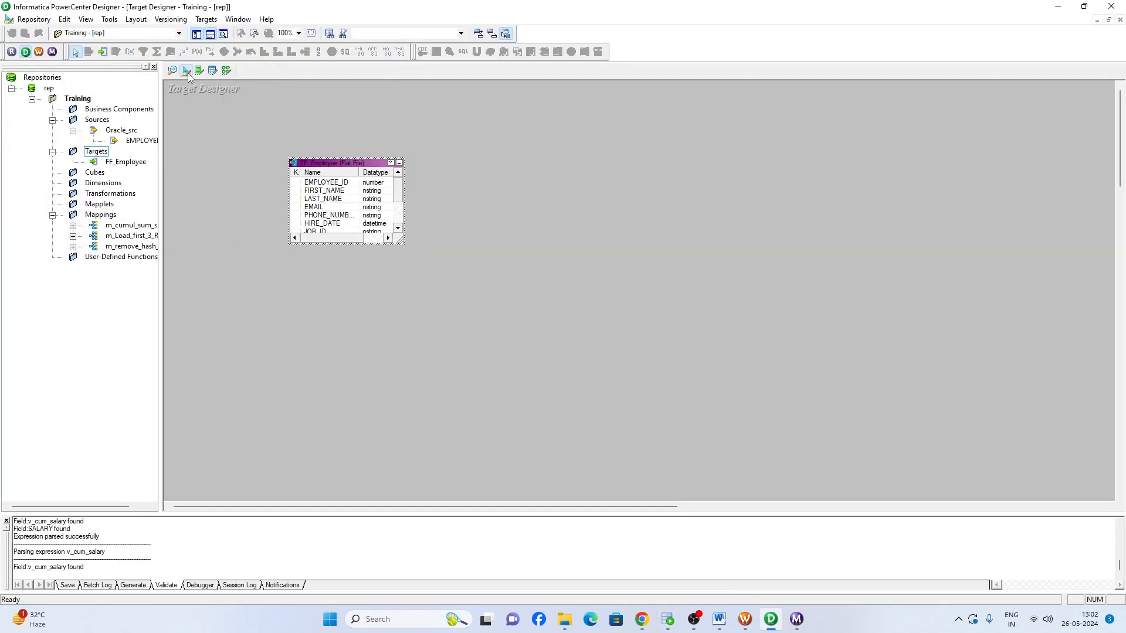
left_click(205, 19)
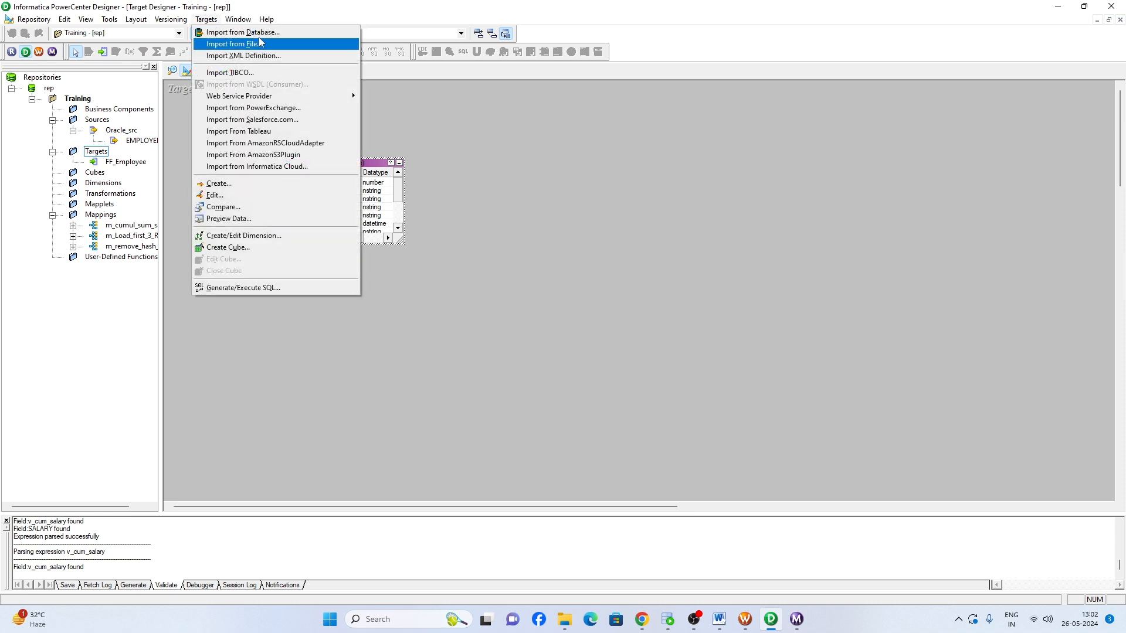
left_click(243, 32)
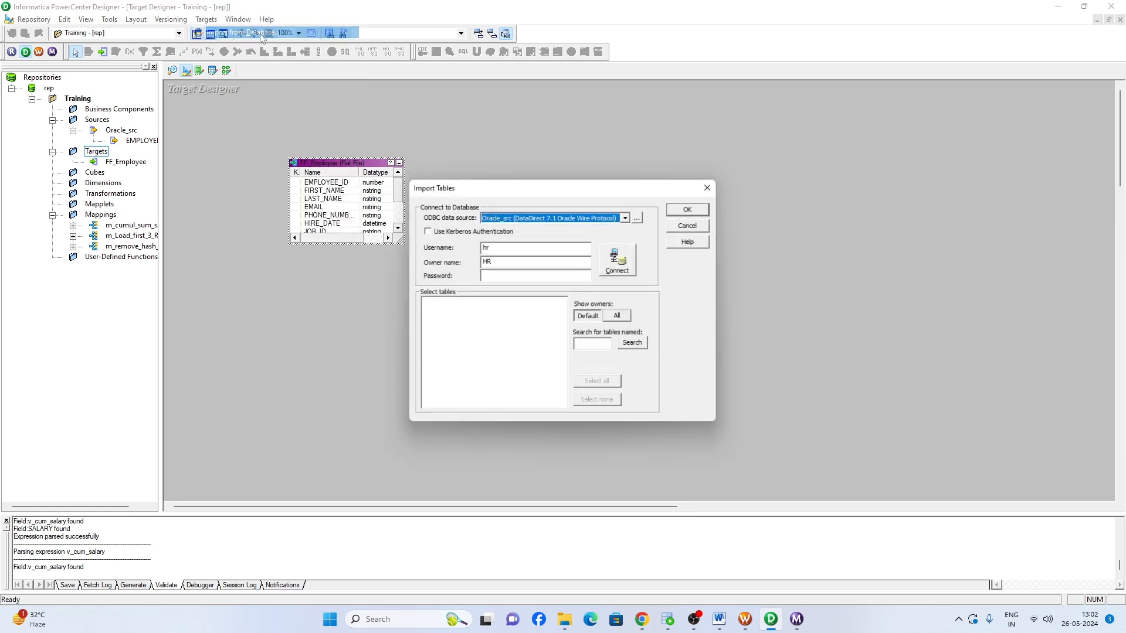
left_click(626, 217)
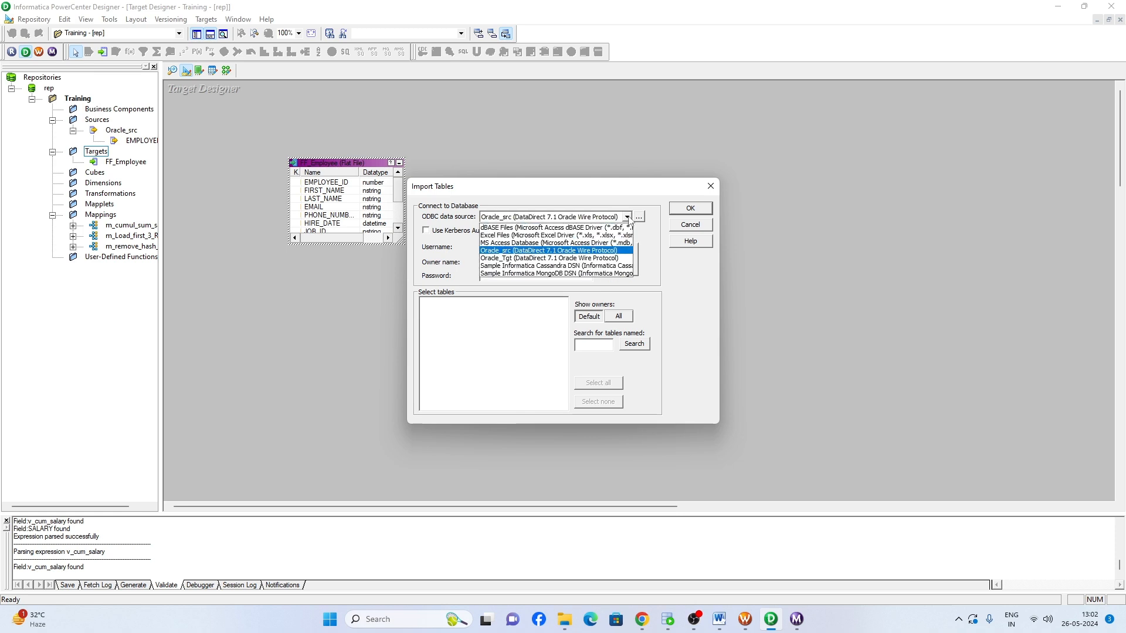
left_click(509, 258)
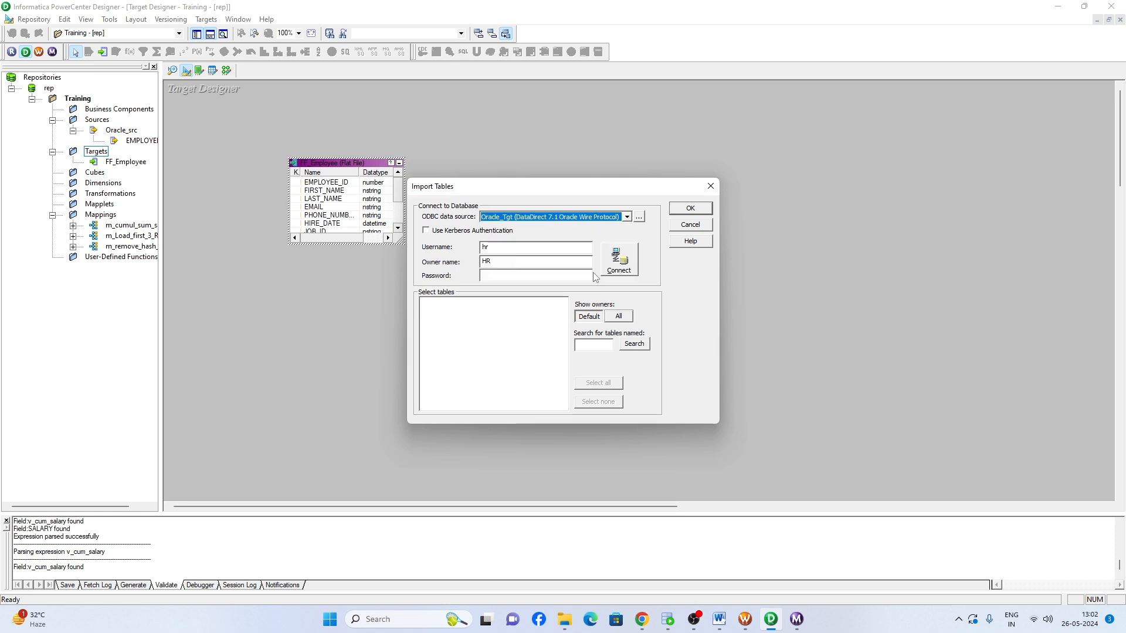
left_click(494, 275)
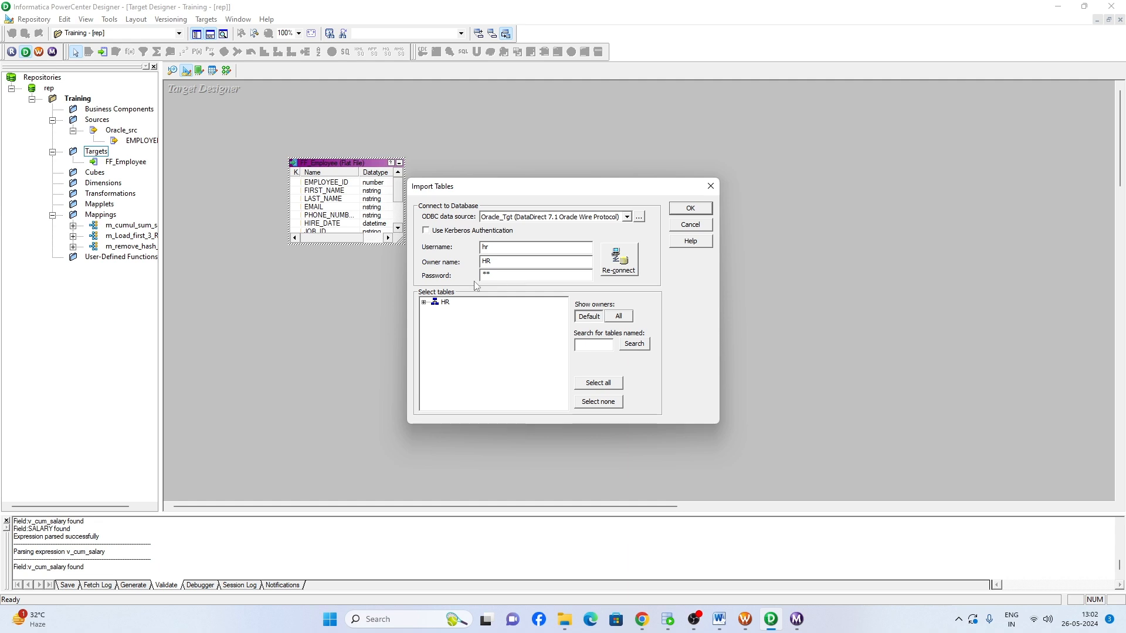
- Import the HR table EMPLOYEE_CUMUL_SAL as a target definition and return to the Mapping Designer
double_click(445, 303)
double_click(463, 312)
left_click(491, 350)
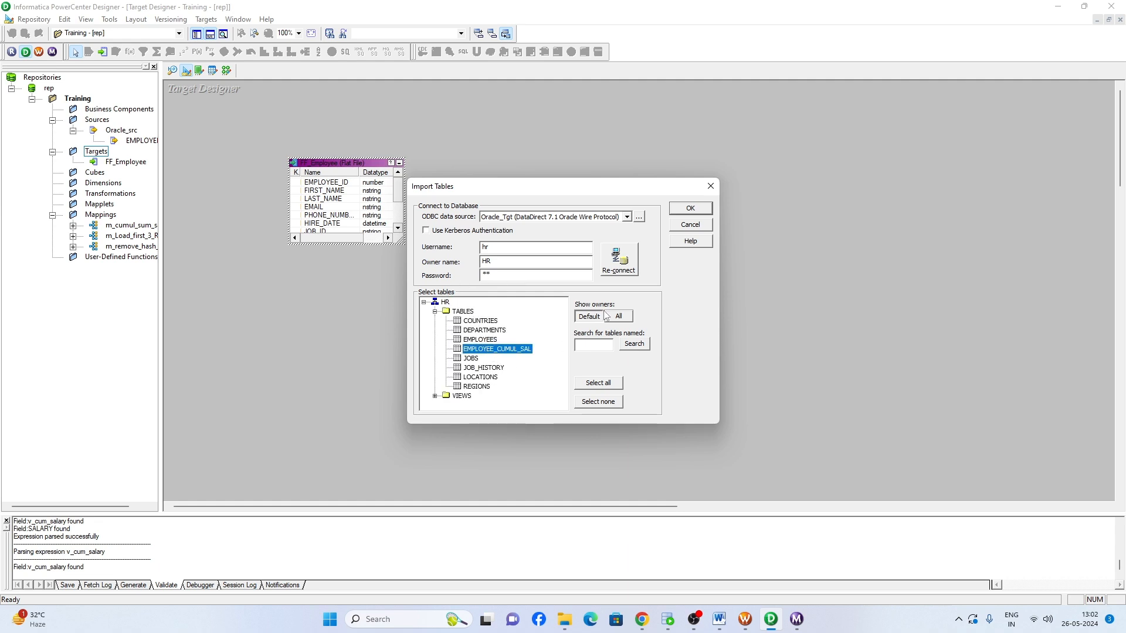
left_click(691, 209)
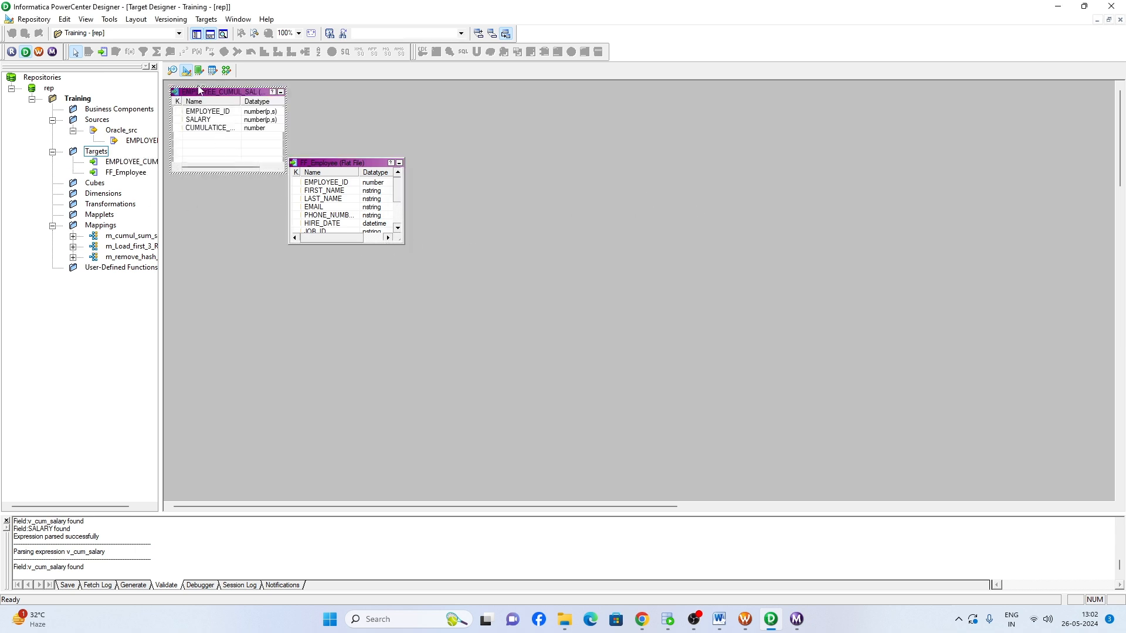
left_click(226, 70)
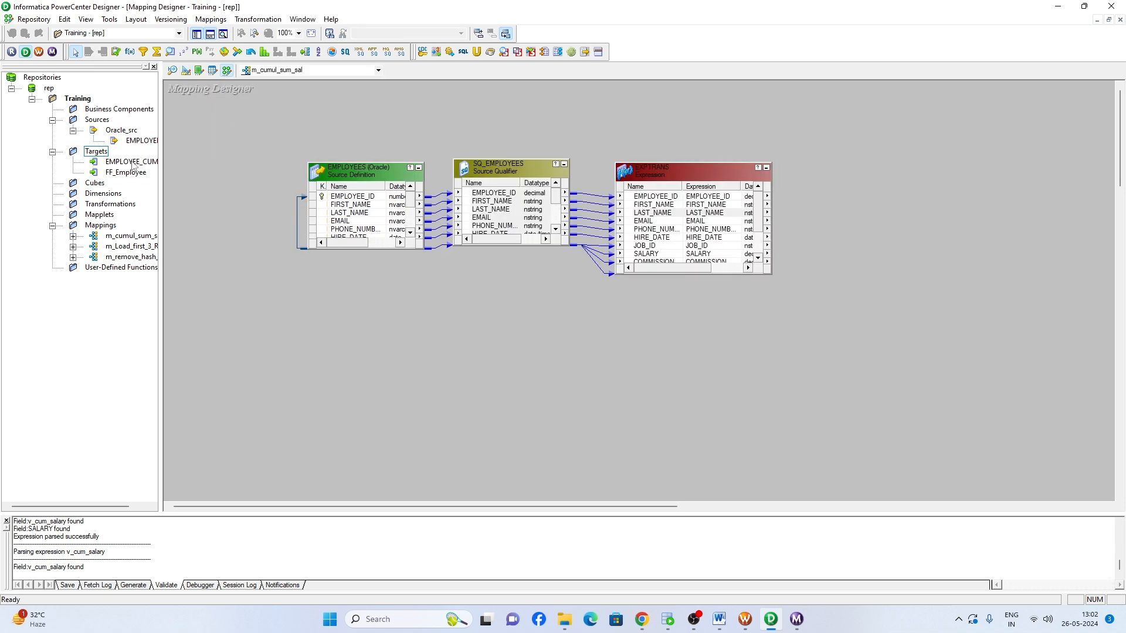
- Add the EMPLOYEE_CUMUL_SAL target to the mapping, link EMPLOYEE_ID, SALARY and o_cum_sum_sal from EXPTRANS to its three columns, and save
left_click_drag(134, 167, 940, 187)
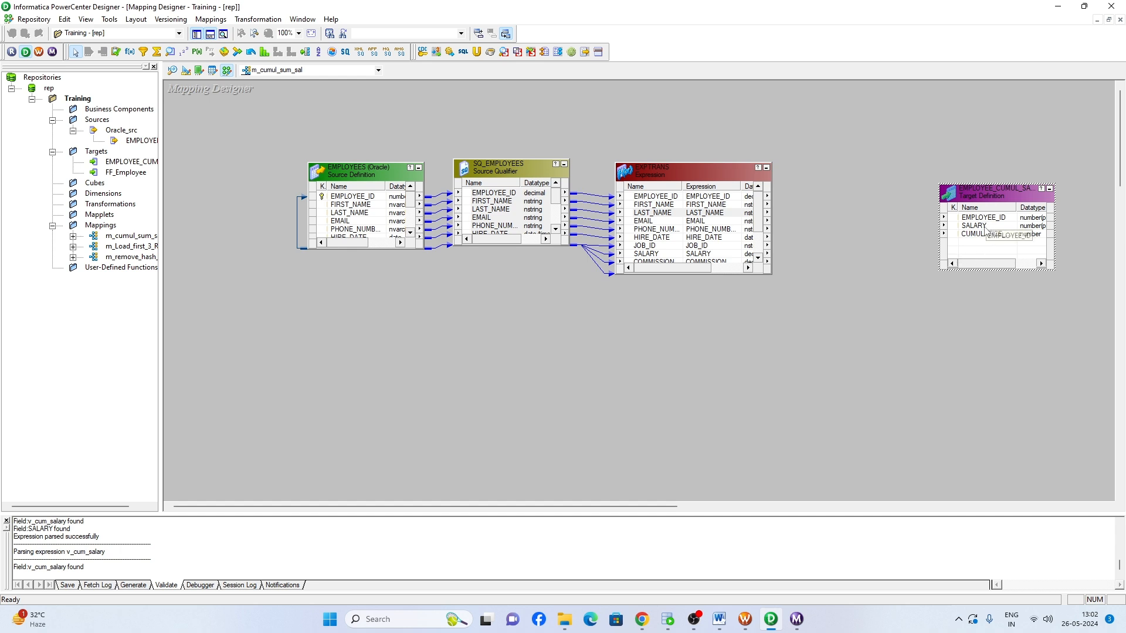
left_click(660, 197)
left_click_drag(724, 201, 980, 218)
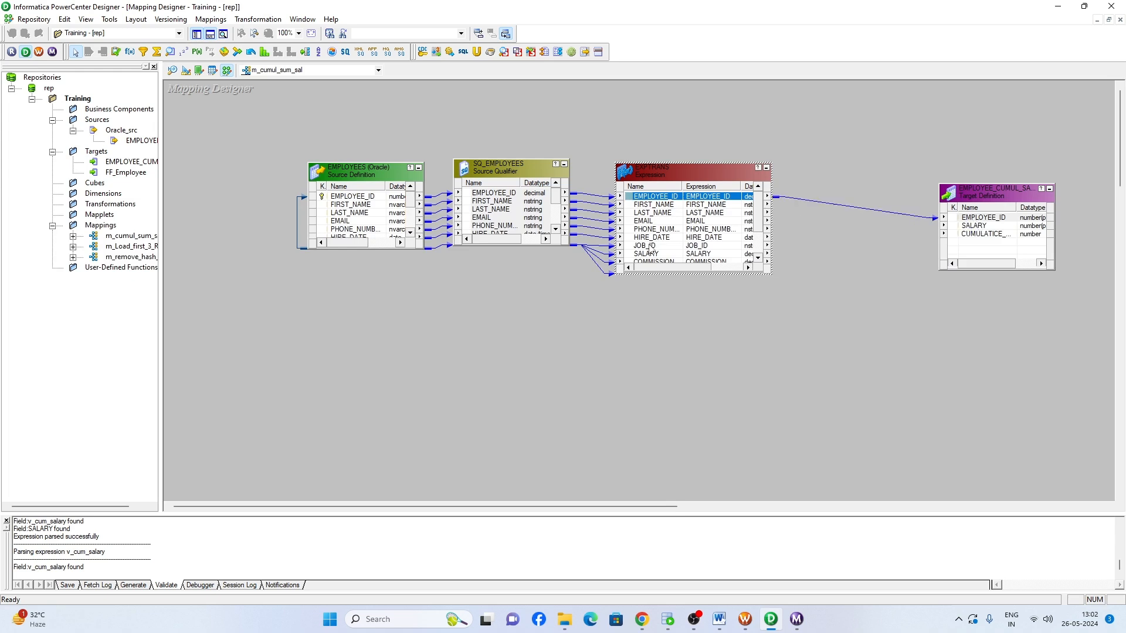
left_click(713, 255)
left_click_drag(726, 256, 974, 228)
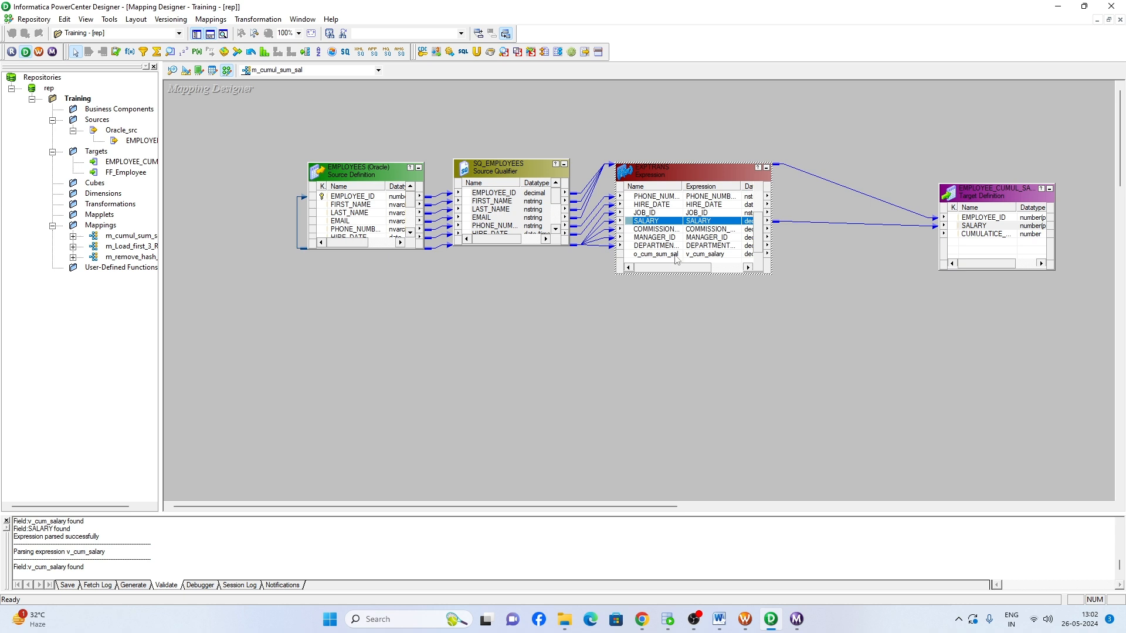
left_click_drag(682, 256, 975, 234)
left_click(850, 307)
key("ctrl+s")
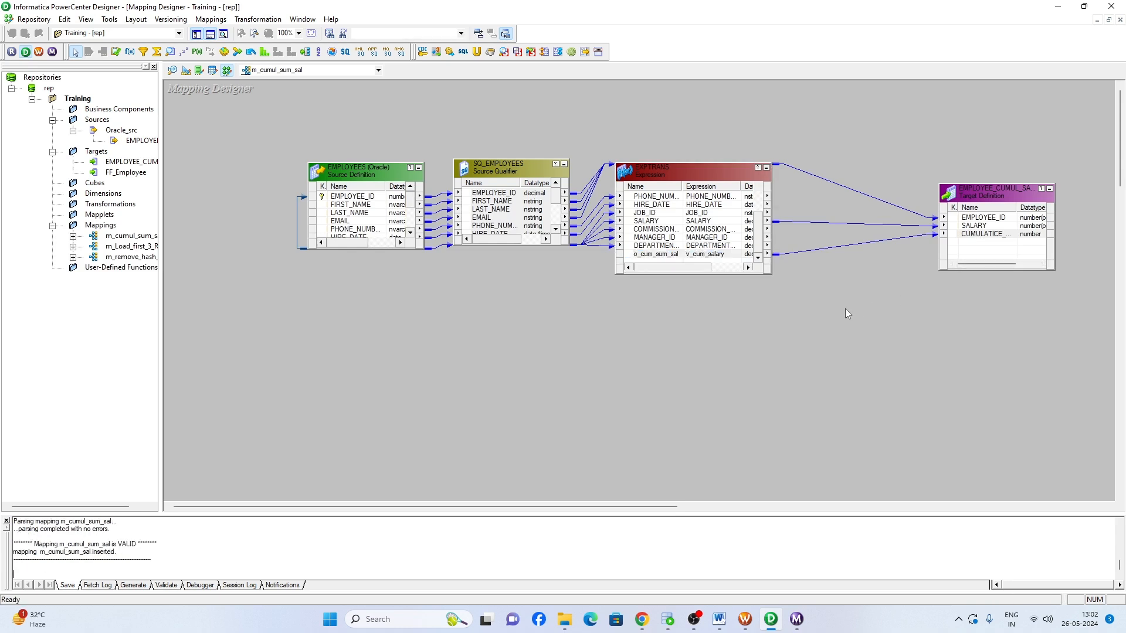
- Arrange all objects in the mapping and review the ports of the EXPTRANS Expression transformation
right_click(416, 314)
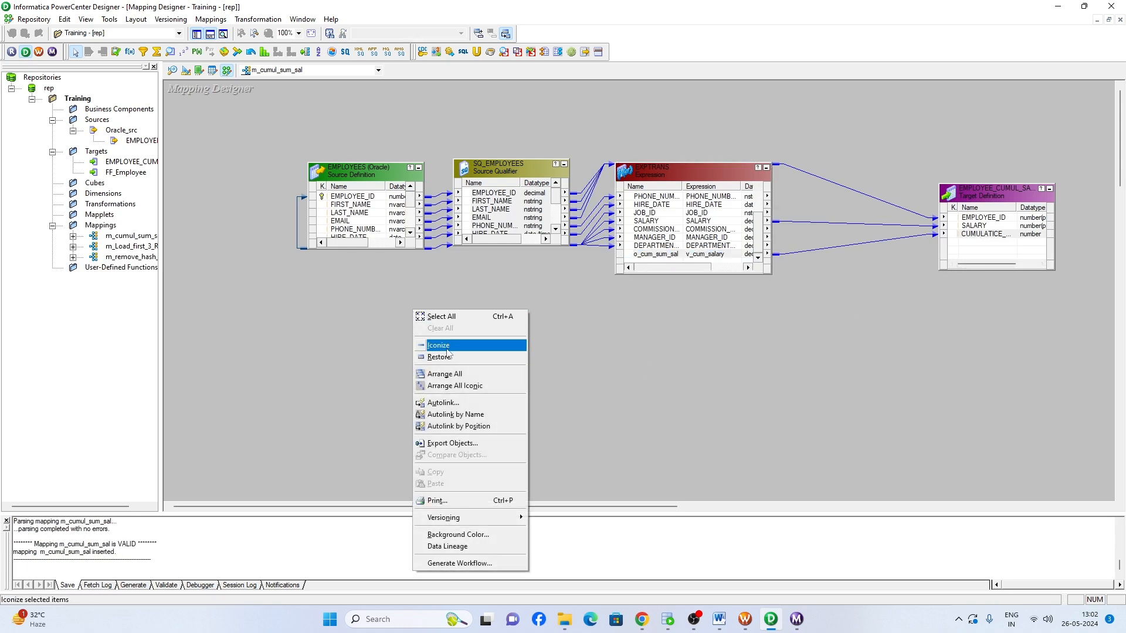
left_click(508, 374)
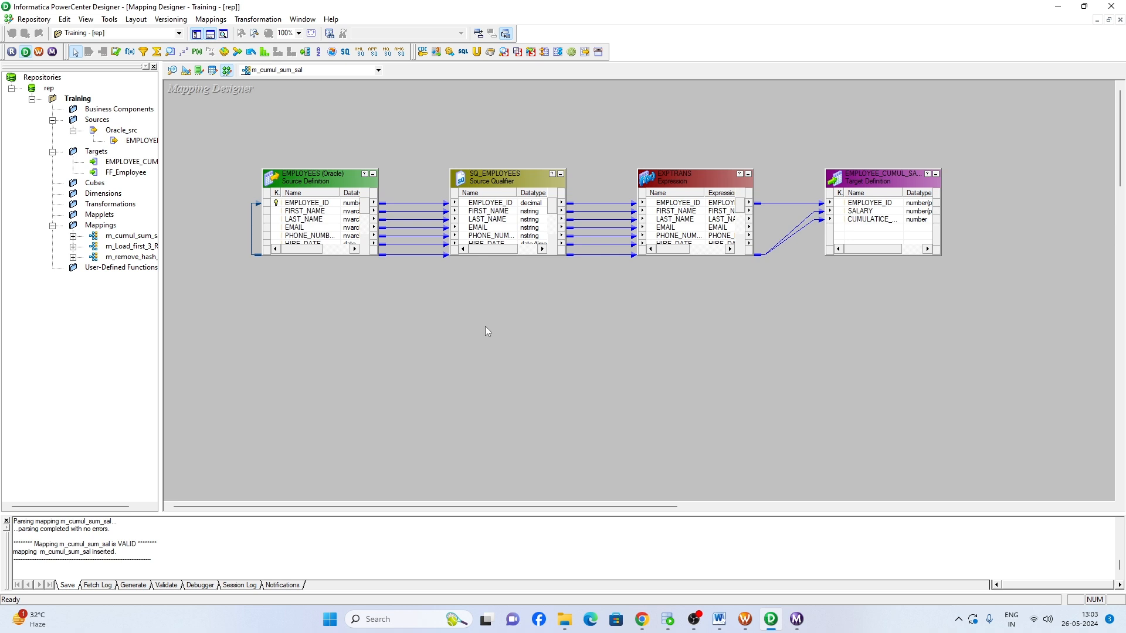
double_click(674, 232)
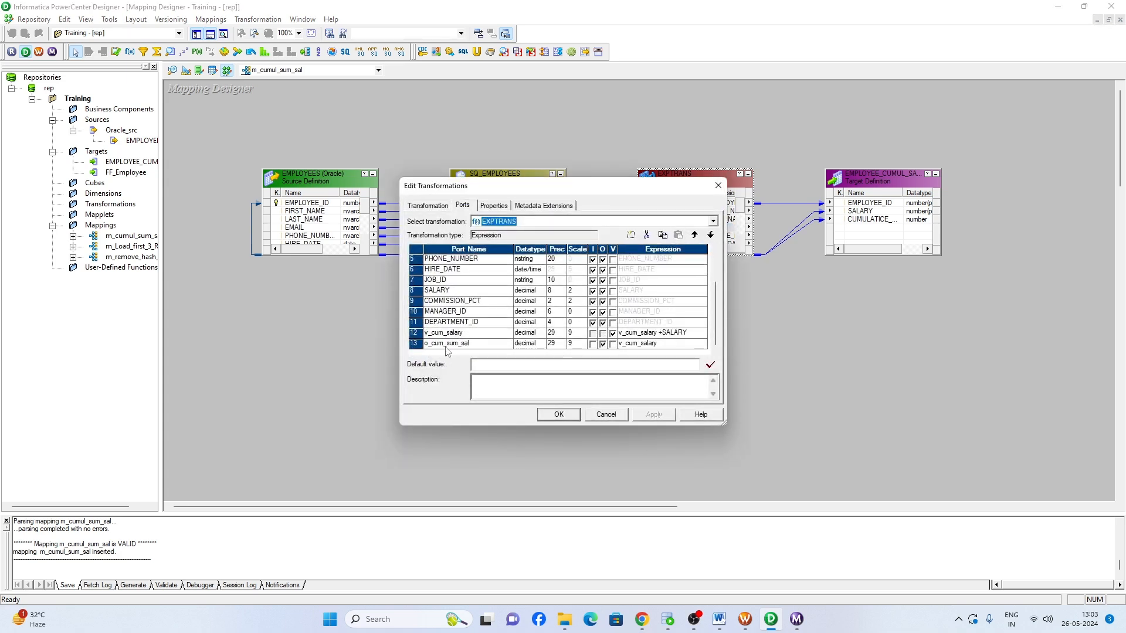
left_click(565, 418)
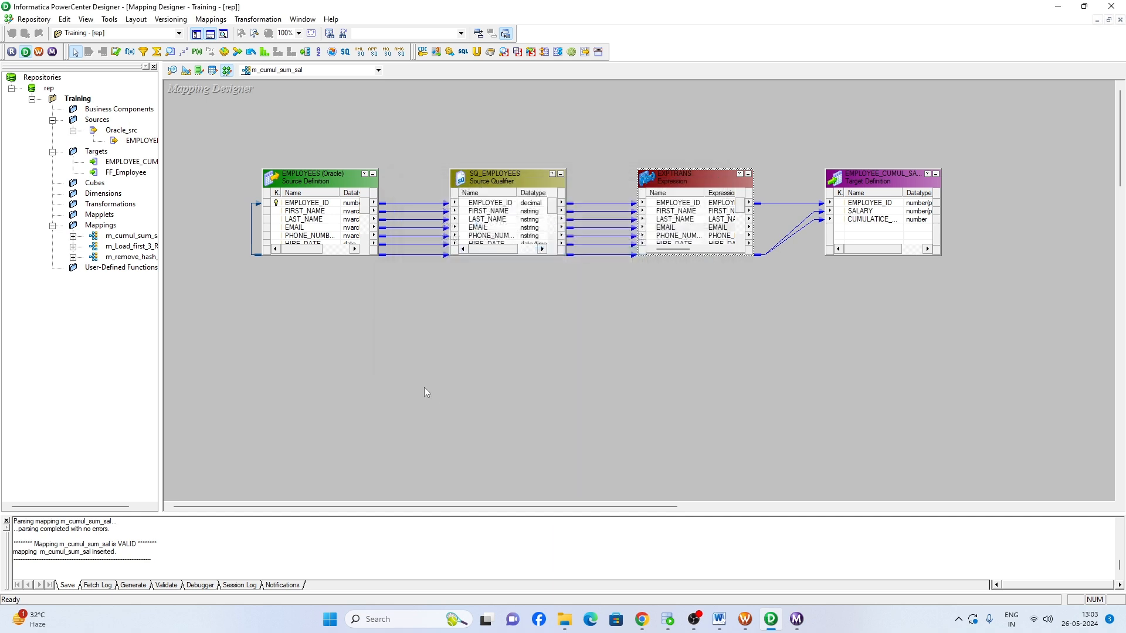
- Generate a workflow with a reusable session from the mapping, keeping the is integration service and the wf and s name prefixes
right_click(403, 318)
left_click(451, 572)
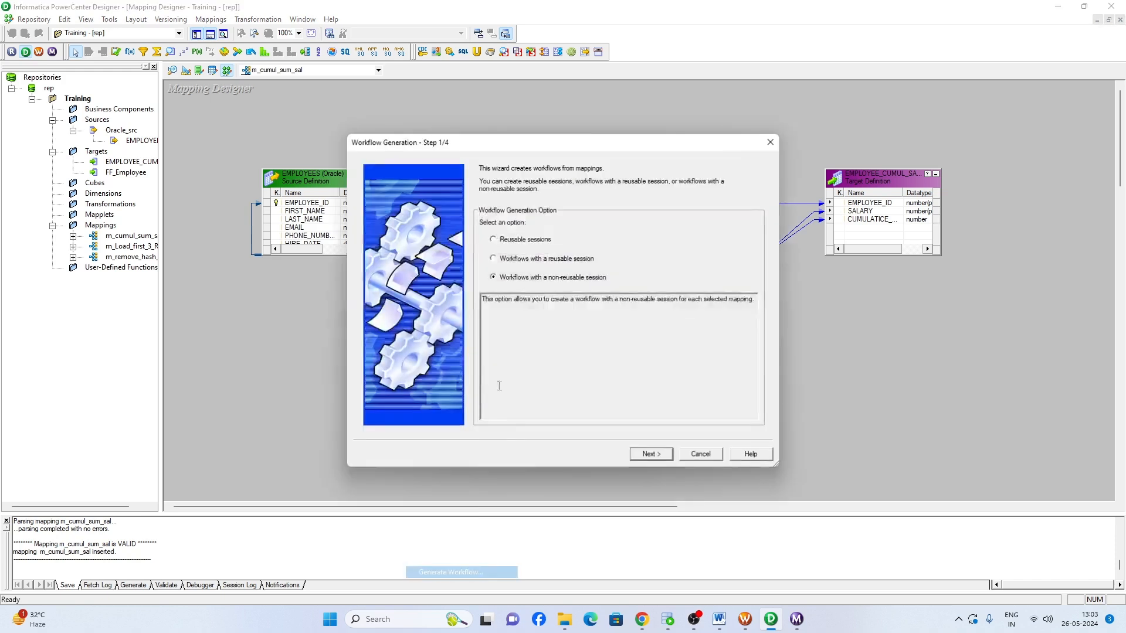
left_click(521, 259)
left_click(653, 454)
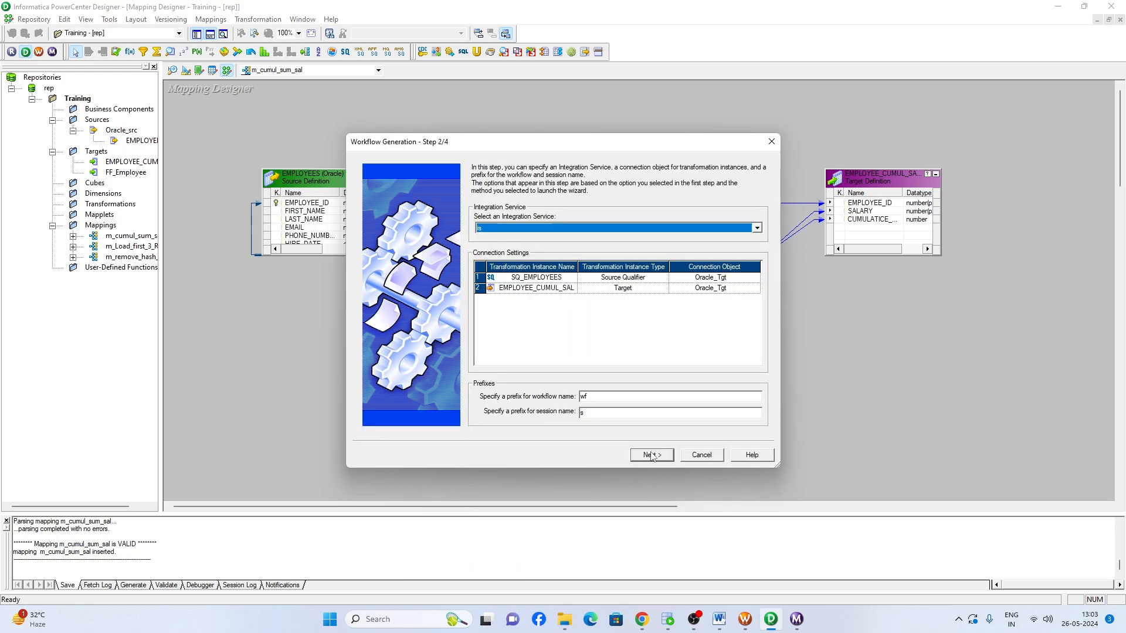
left_click(652, 456)
left_click(650, 458)
left_click(651, 455)
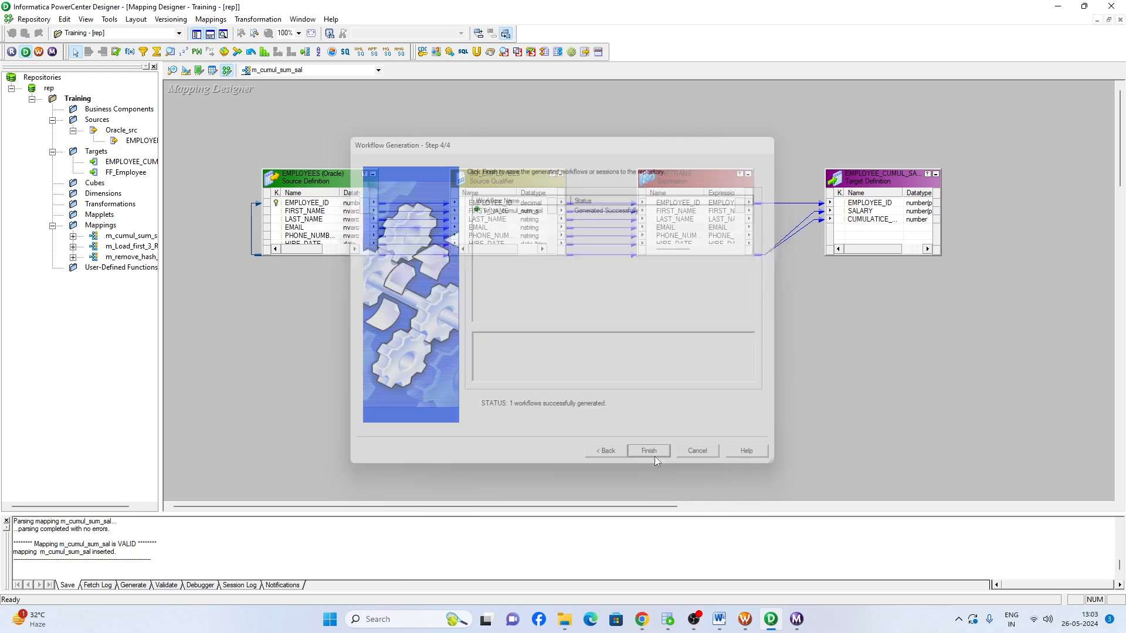
- Switch to Informatica PowerCenter Workflow Manager and connect to the rep repository with the account password
left_click(745, 619)
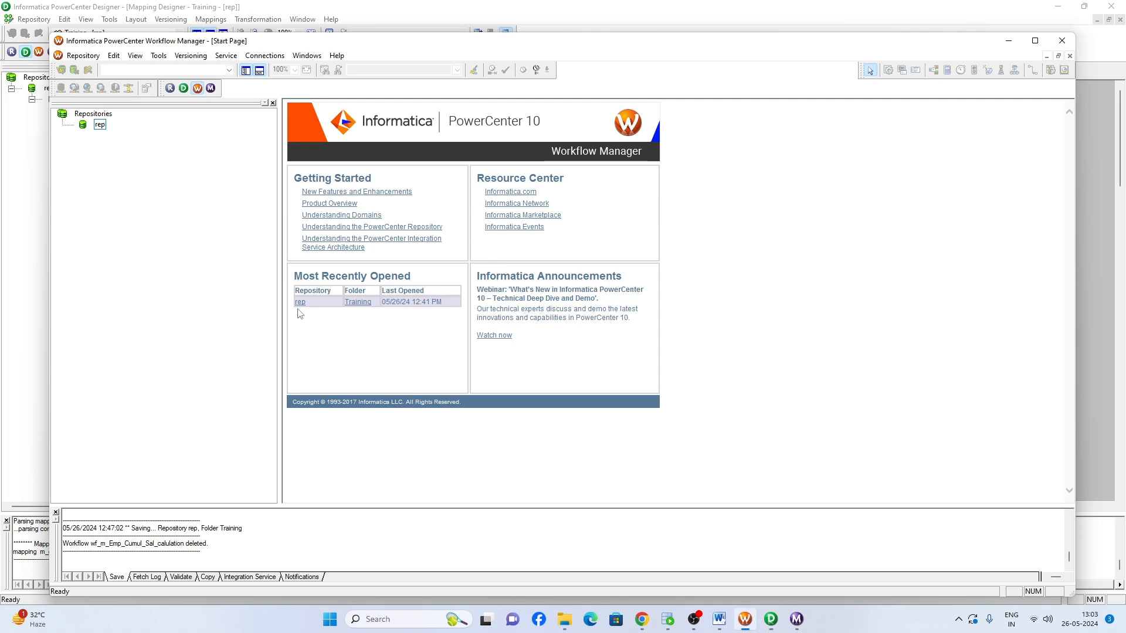
left_click(100, 125)
double_click(100, 125)
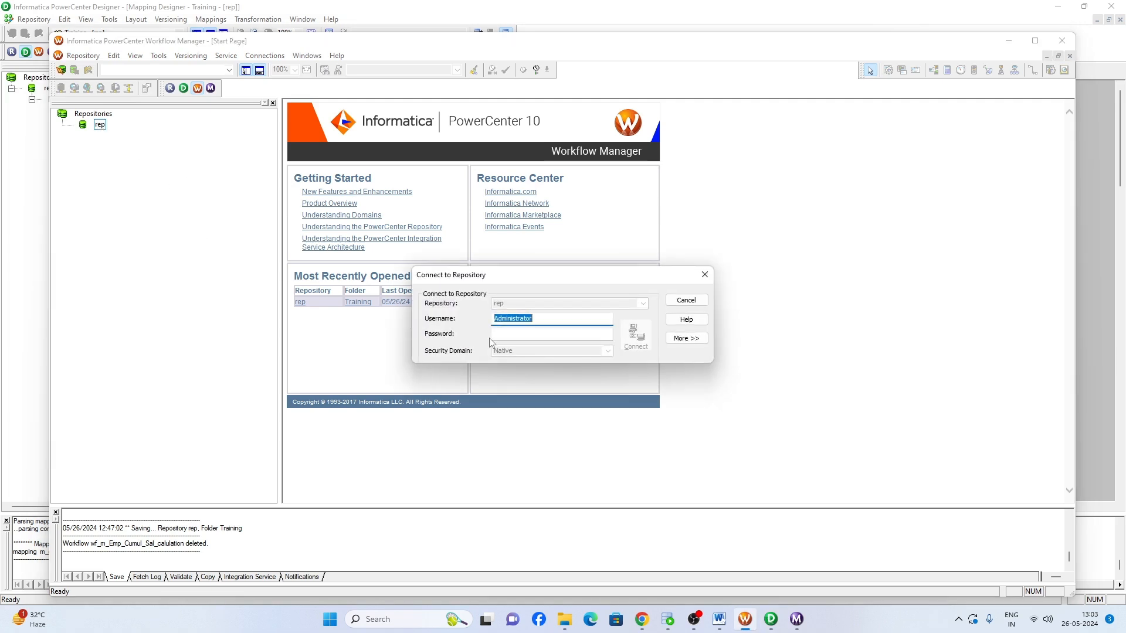
left_click(537, 336)
type("Administrator")
key("Return")
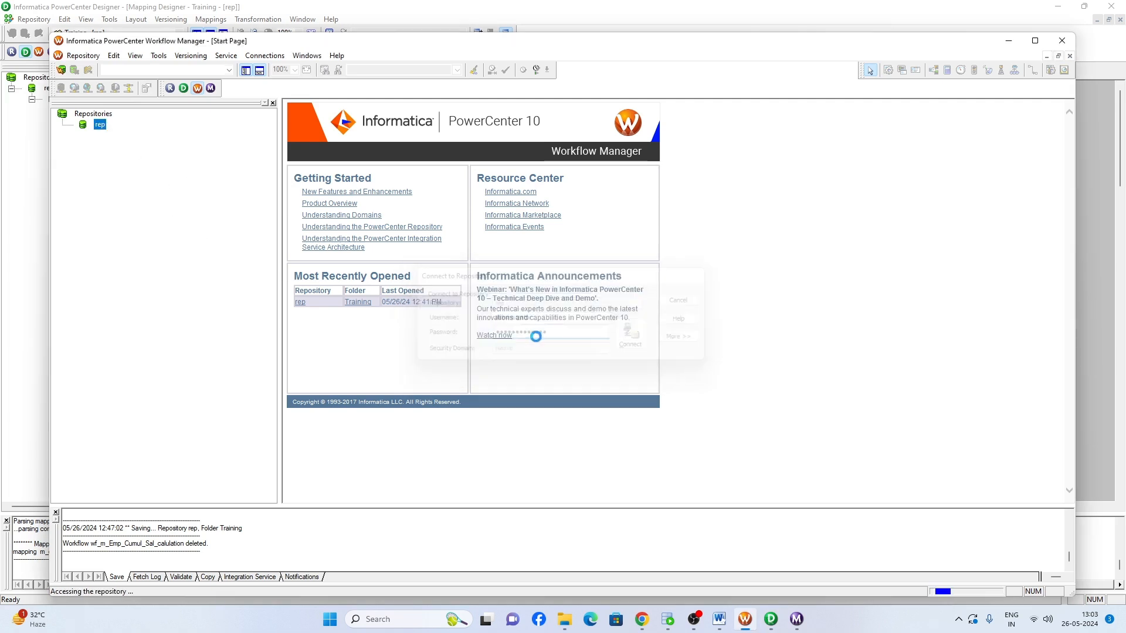
- Open the Training folder and load the wf_m_cumul_sum_sal workflow into the Workflow Designer
double_click(127, 146)
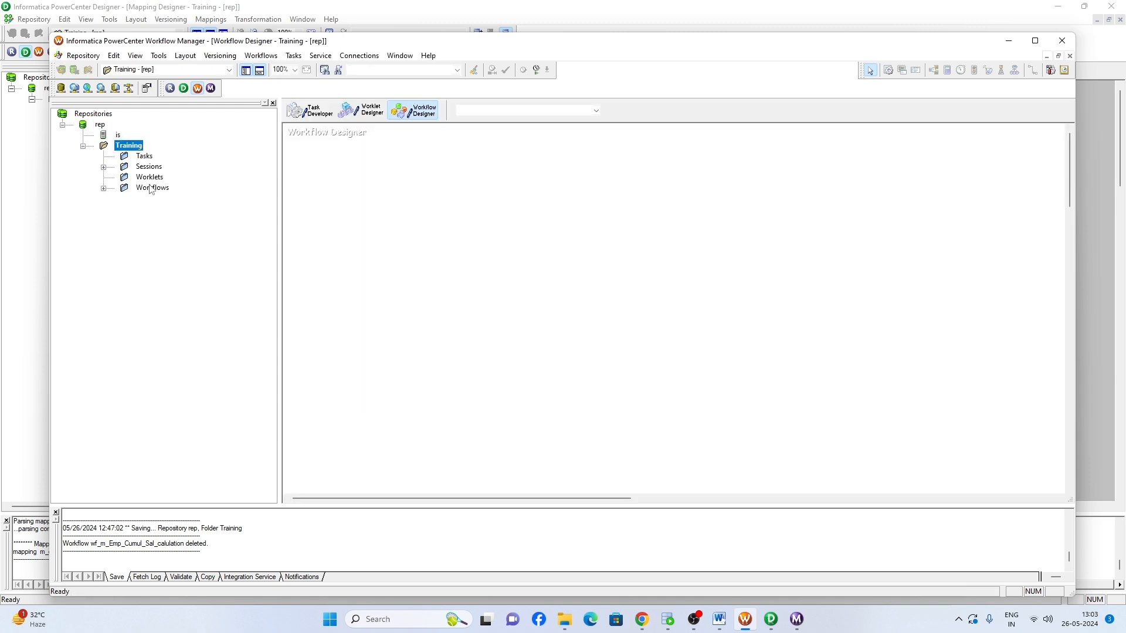
double_click(150, 187)
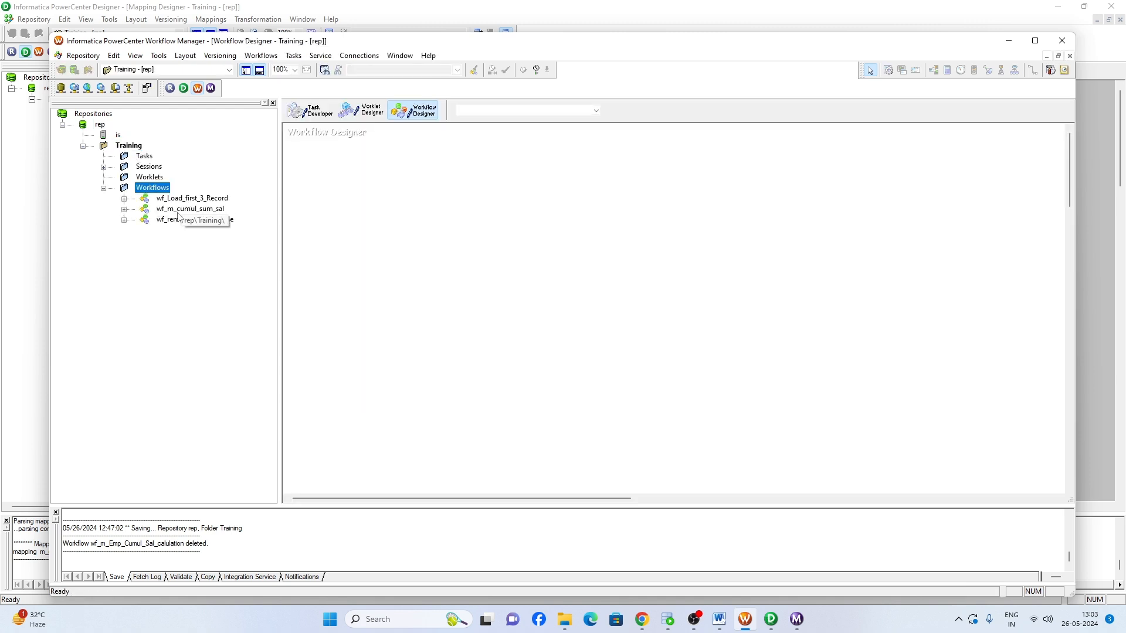
left_click_drag(190, 211, 421, 227)
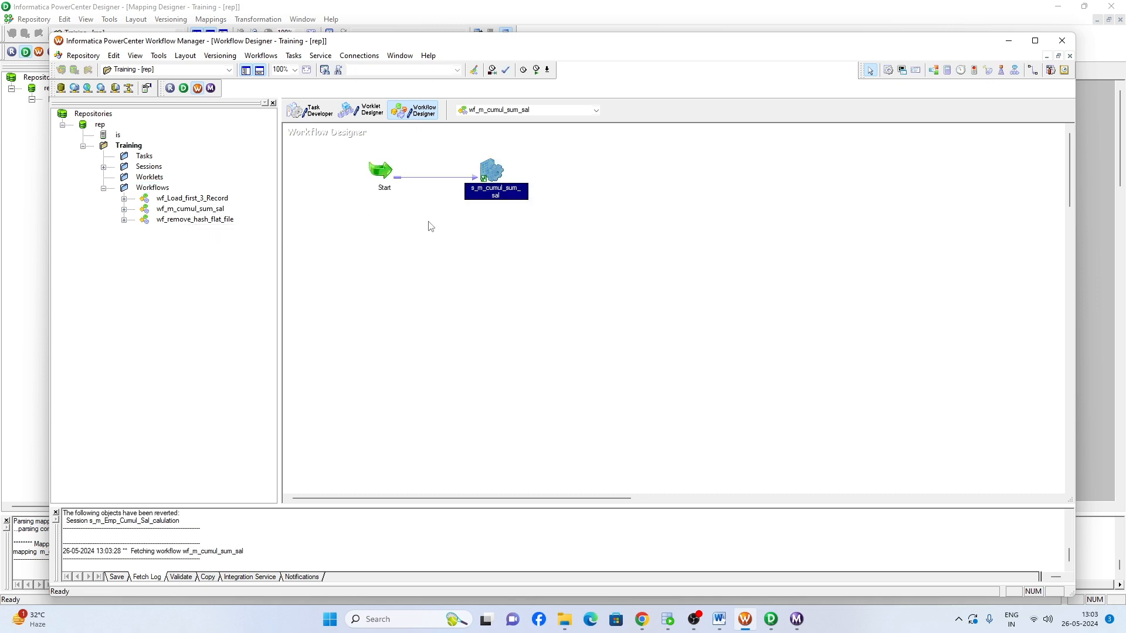
- Edit the s_m_cumul_sum_sal session's mapping settings and set the SQ_EMPLOYEES source connection to Oracle_src
double_click(495, 172)
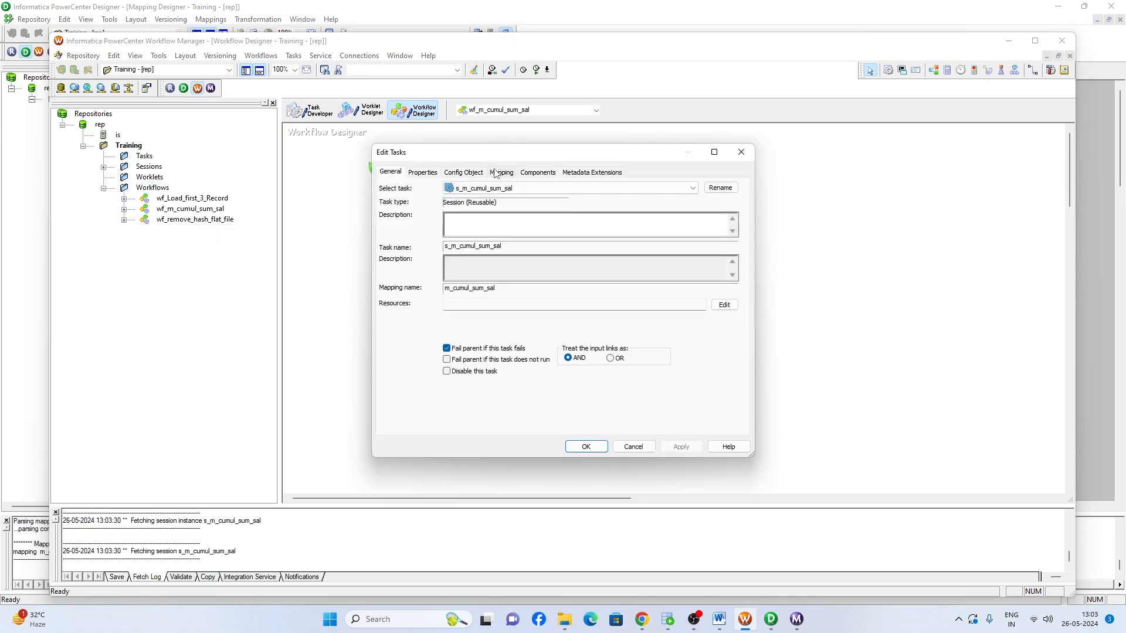
left_click(501, 172)
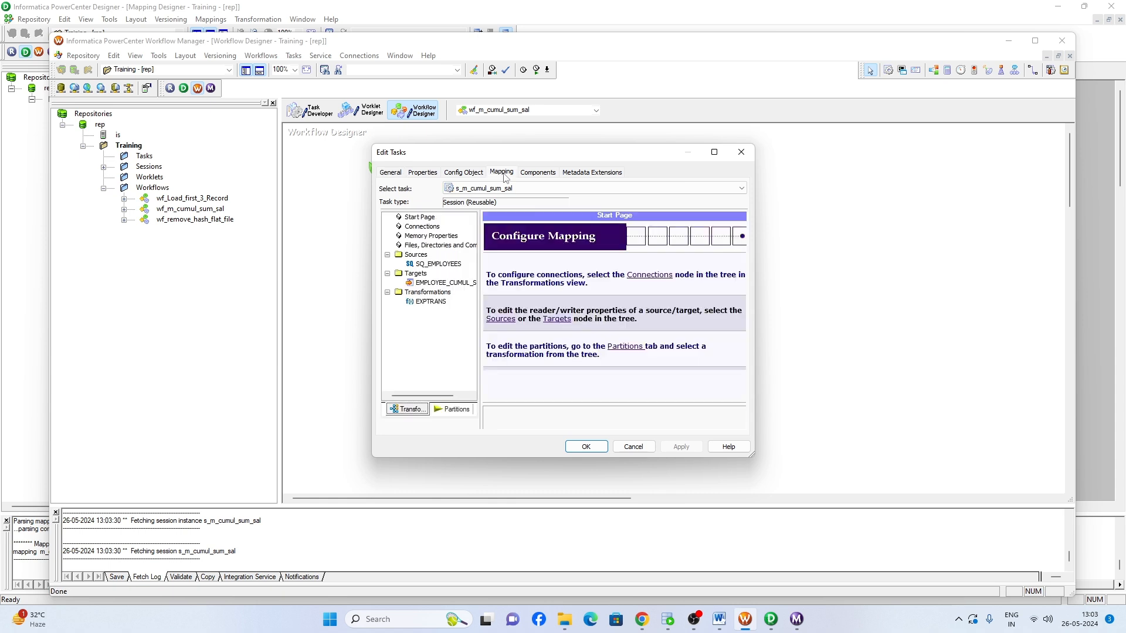
left_click(441, 264)
left_click(488, 228)
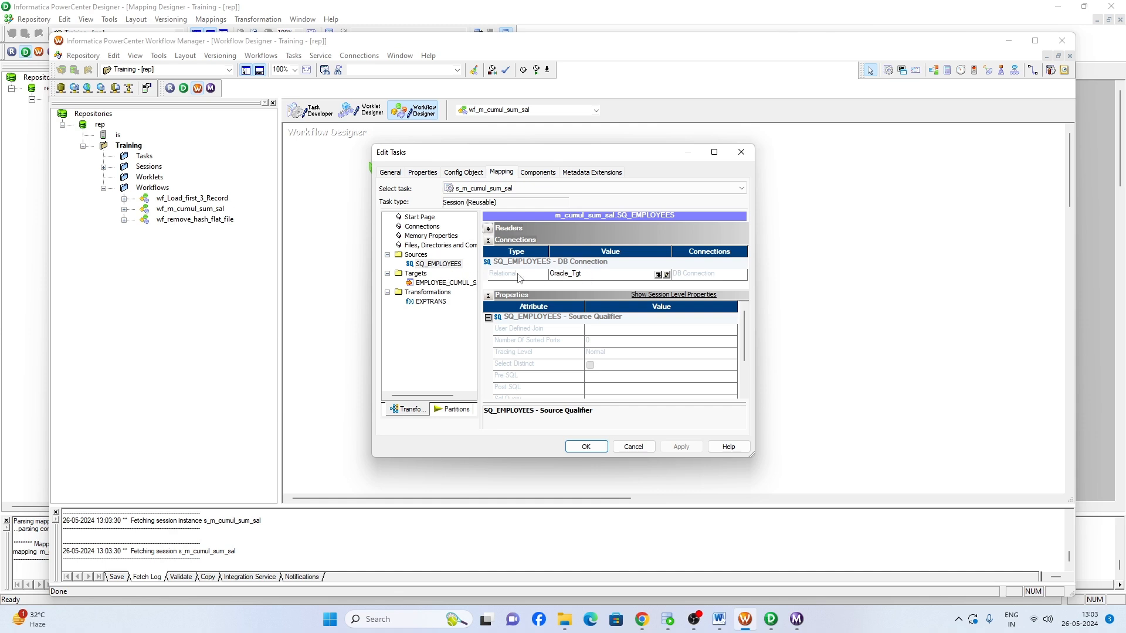
left_click(577, 273)
left_click(658, 276)
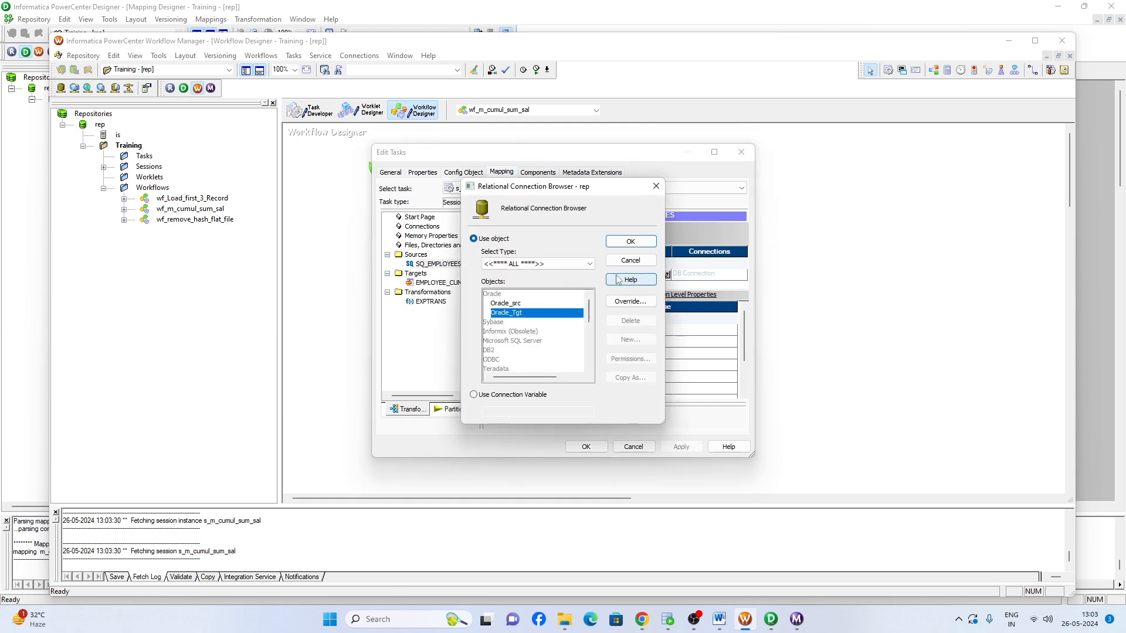
left_click(512, 302)
left_click(625, 244)
- For the EMPLOYEE_CUMUL_SAL target, set the load type to Normal, disable Update as Update and Delete, and accept the session changes
left_click(443, 283)
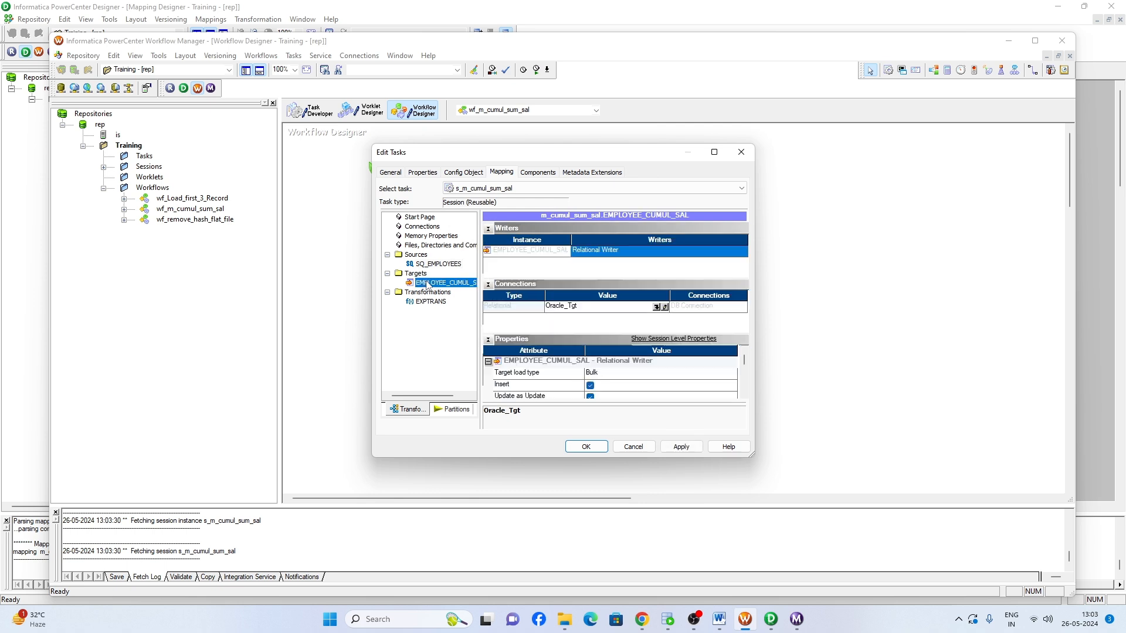
left_click(488, 228)
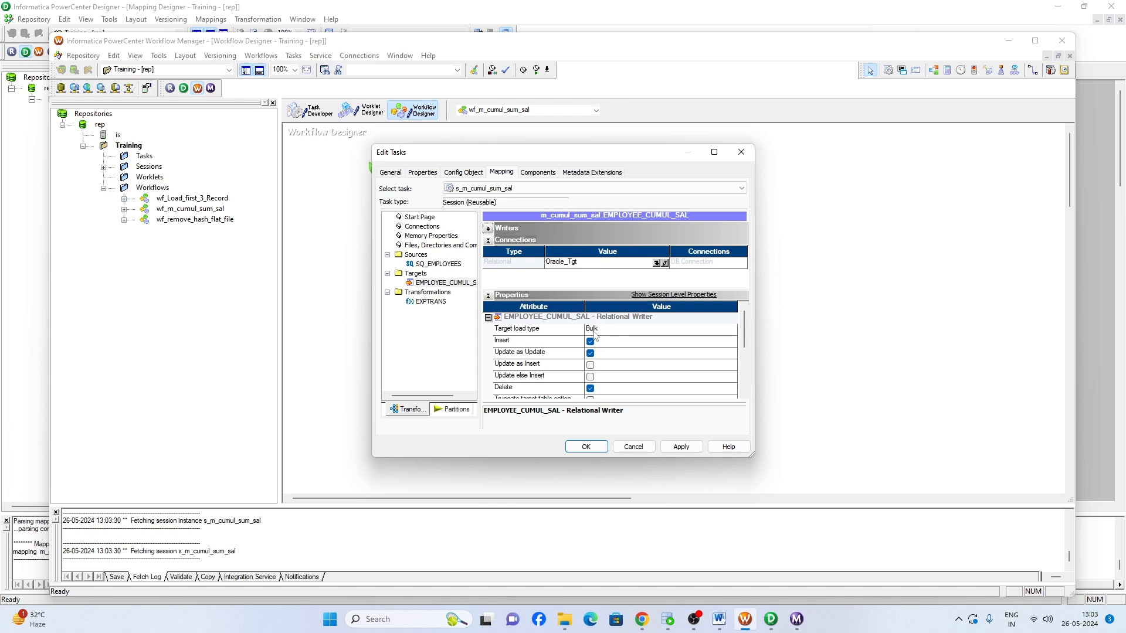
left_click(488, 240)
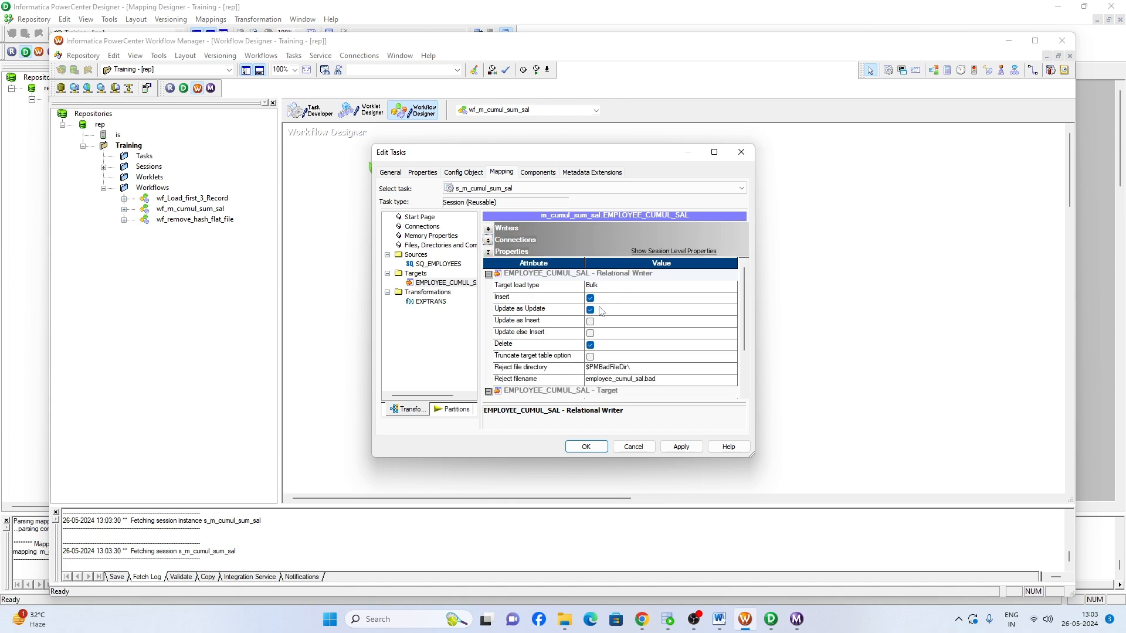
left_click(628, 286)
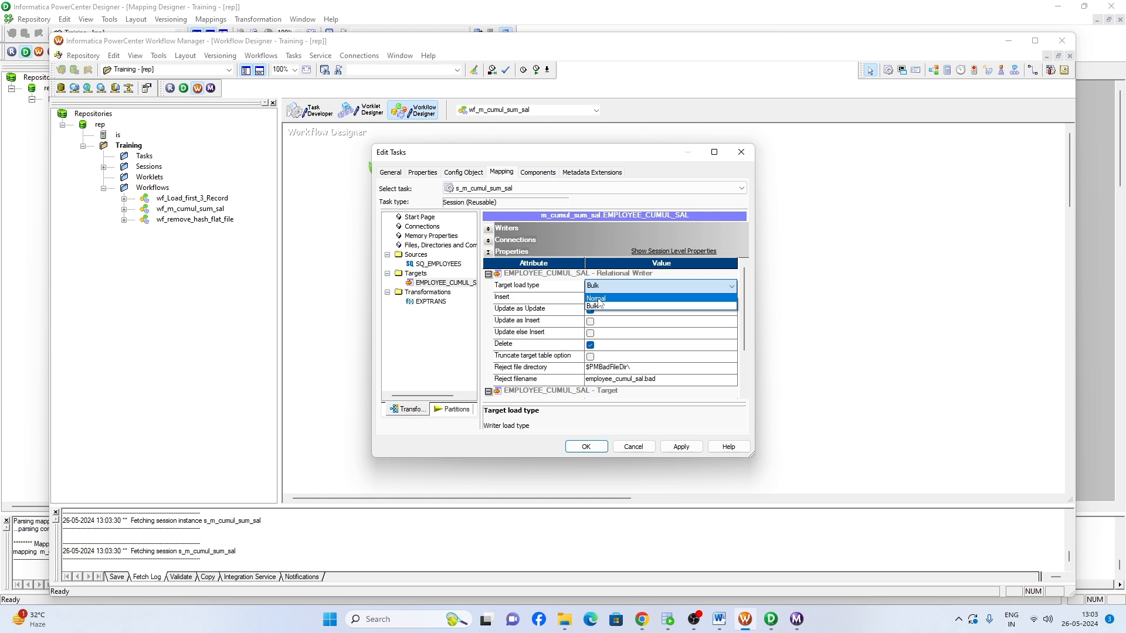
left_click(595, 297)
left_click(591, 311)
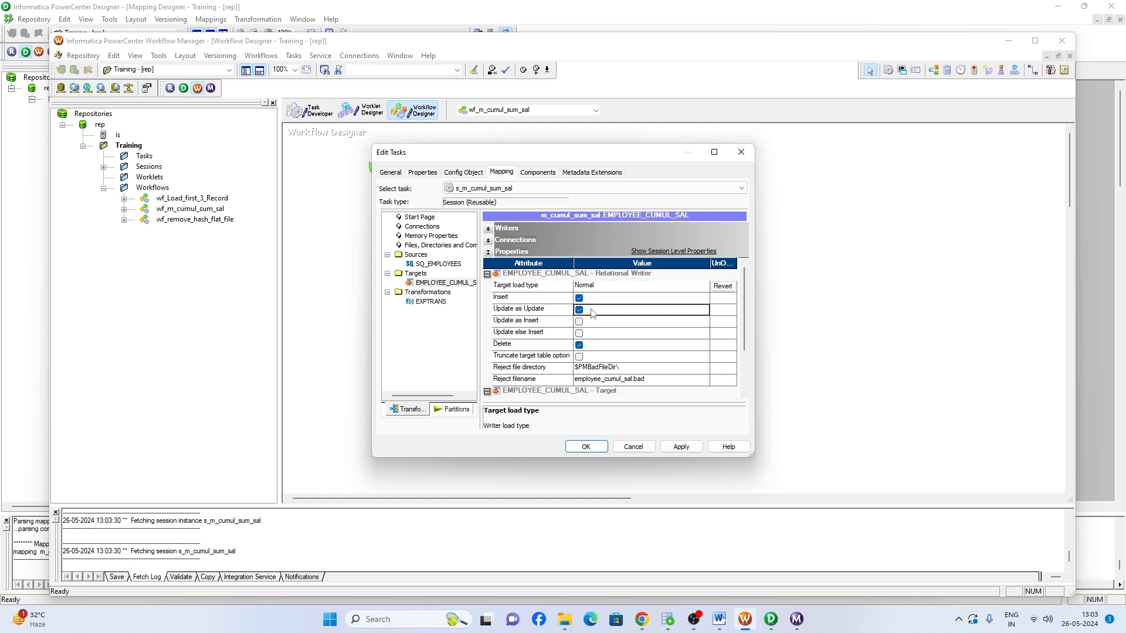
left_click(579, 346)
left_click(579, 346)
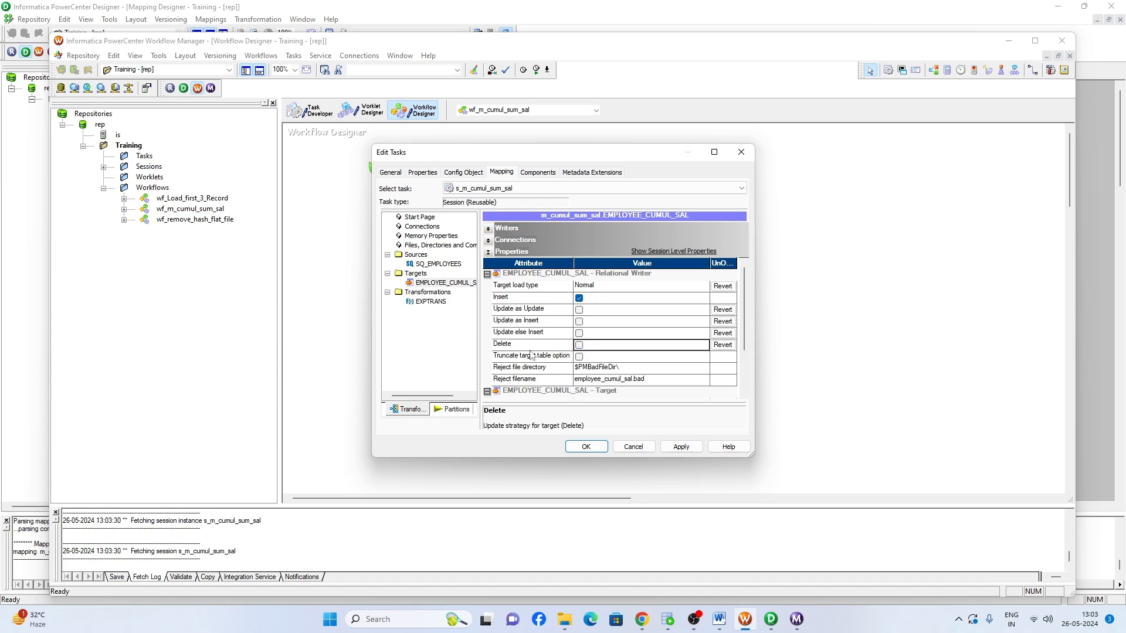
left_click(586, 447)
- Start the wf_m_cumul_sum_sal workflow and check the s_m_cumul_sum_sal session's source and target statistics in Workflow Monitor
right_click(477, 225)
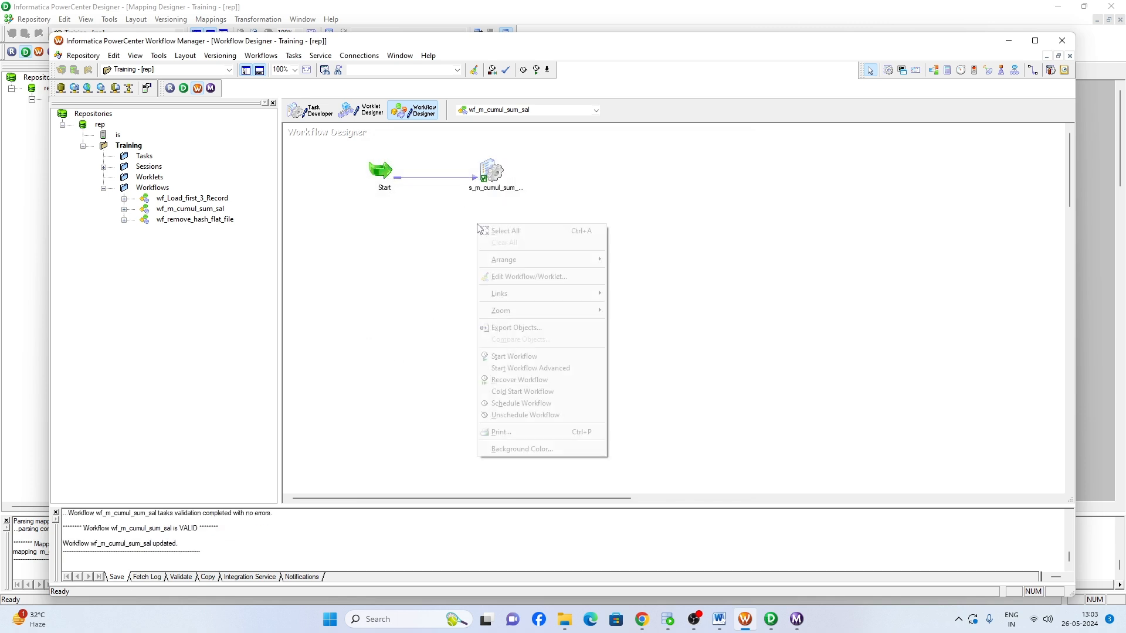
left_click(512, 357)
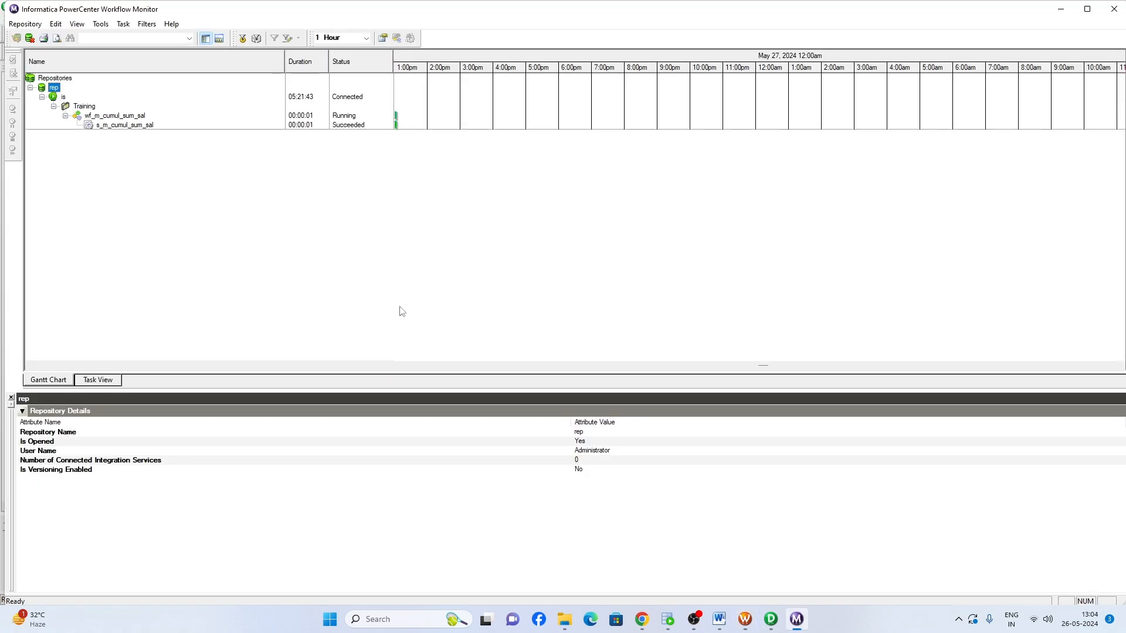
left_click(136, 124)
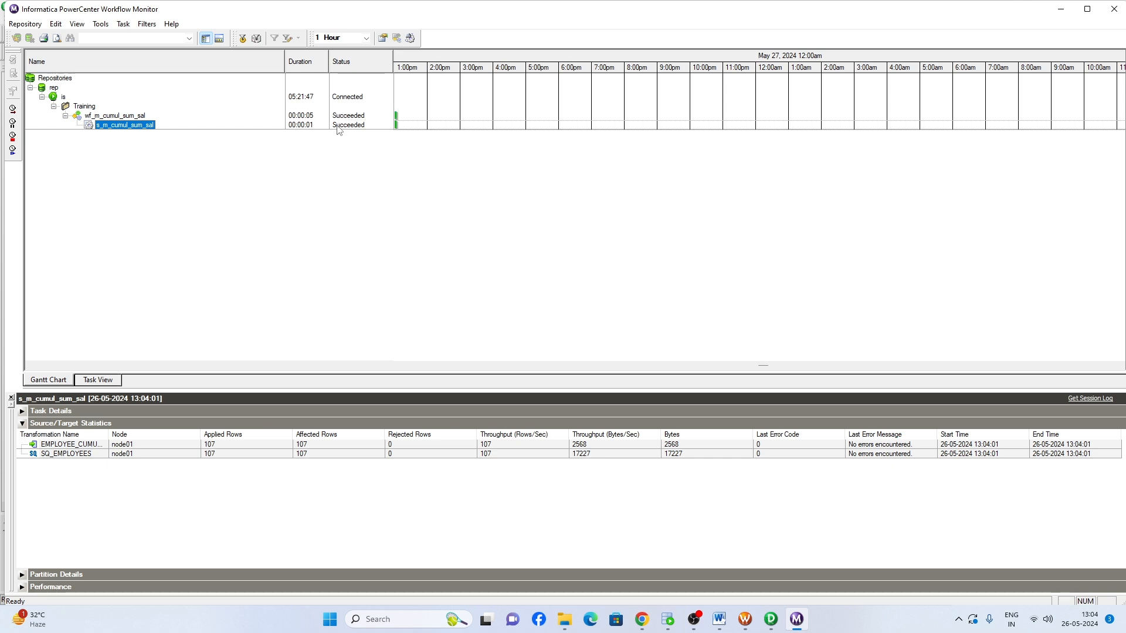
left_click(212, 454)
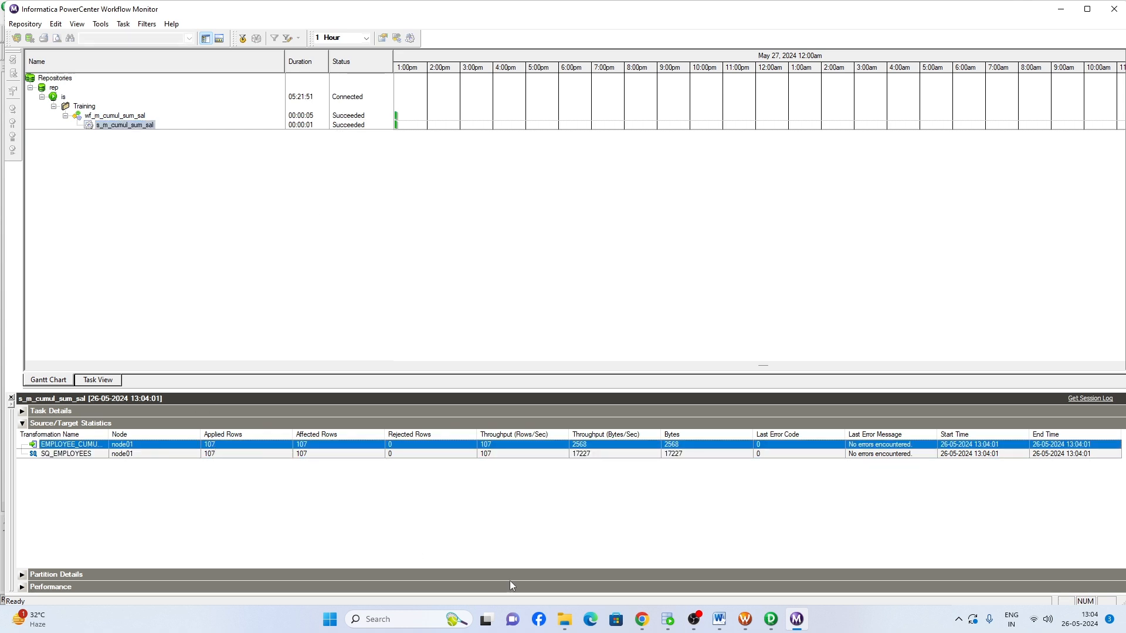
- Switch to Oracle SQL Developer, refresh the EMPLOYEE_CUMUL_SAL data, and compare the first rows' salaries with their cumulative sums
left_click(668, 619)
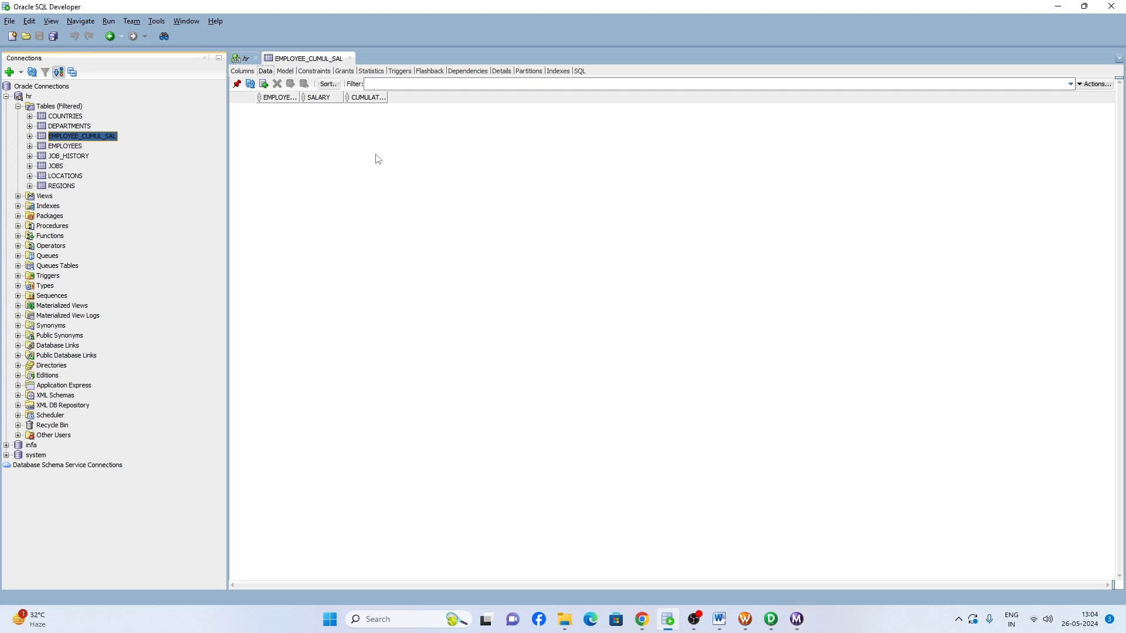
left_click(250, 85)
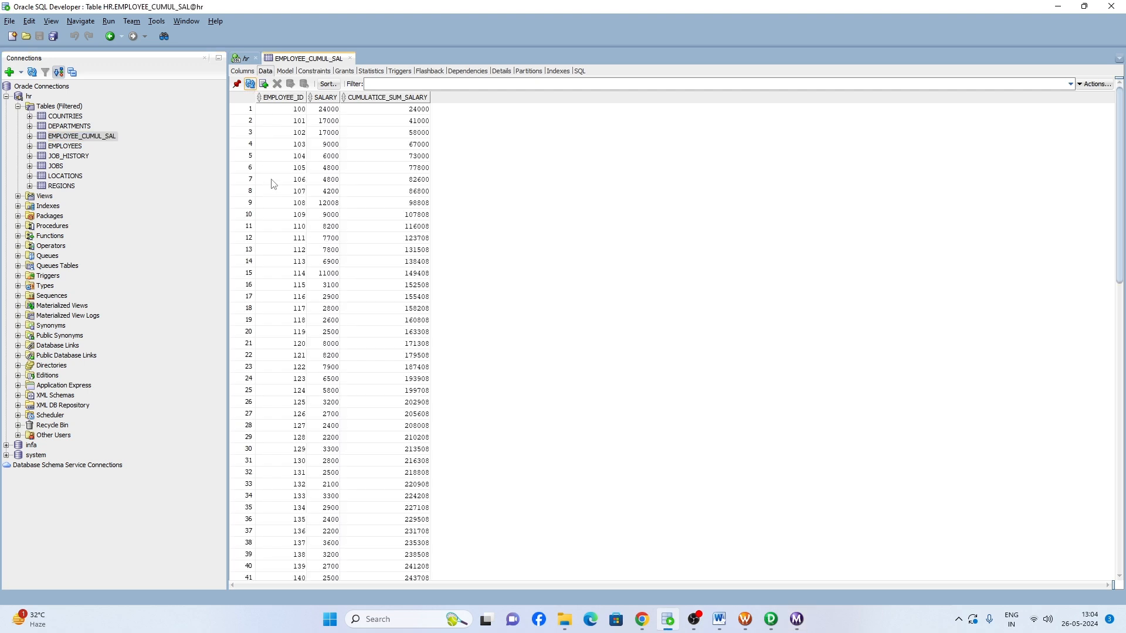
left_click(390, 115)
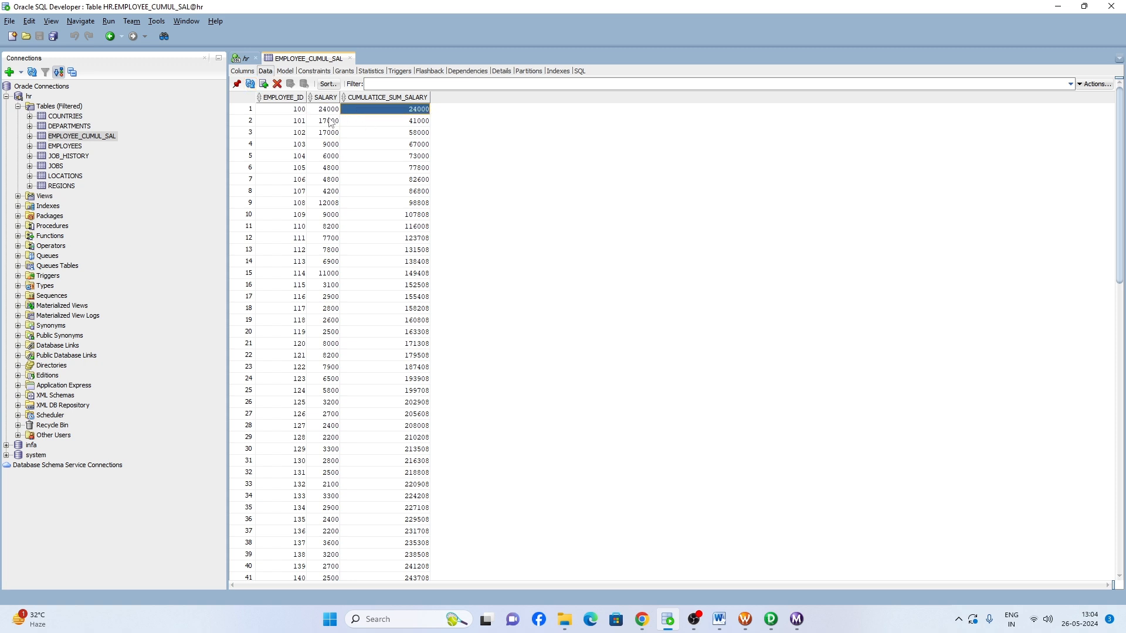
left_click(326, 121)
left_click(397, 124)
left_click(387, 134)
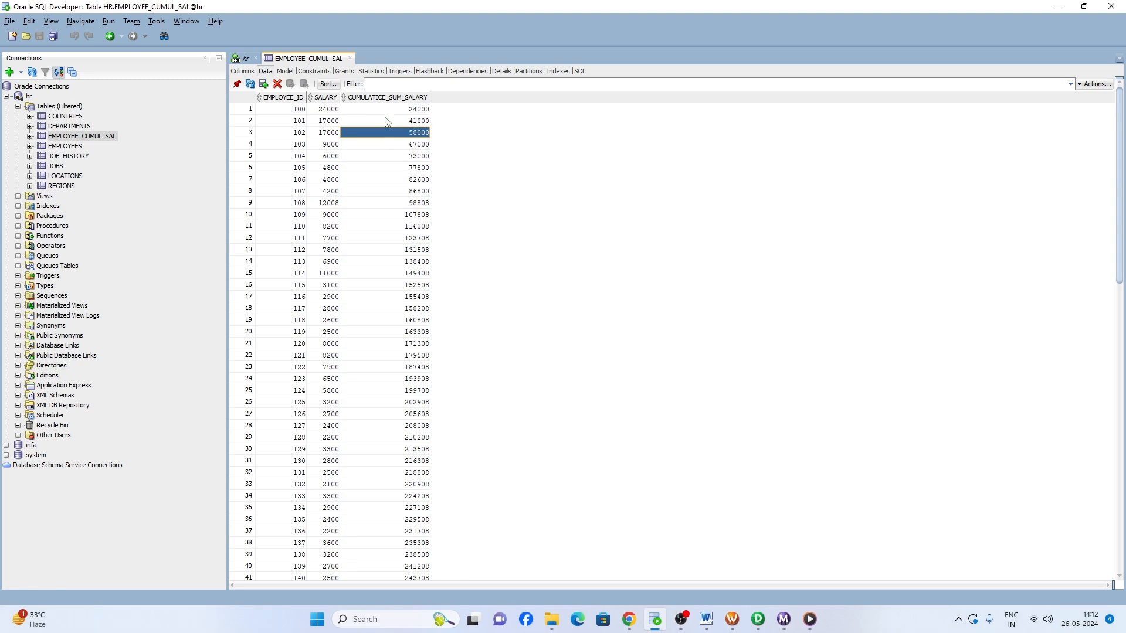
left_click_drag(387, 111, 389, 145)
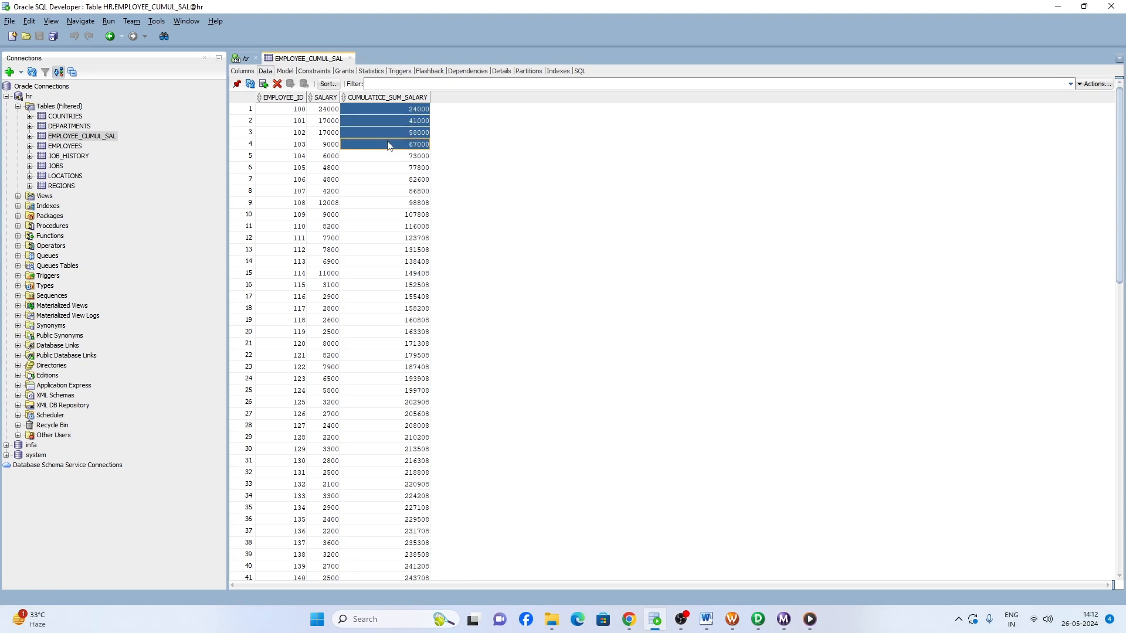
left_click(376, 145)
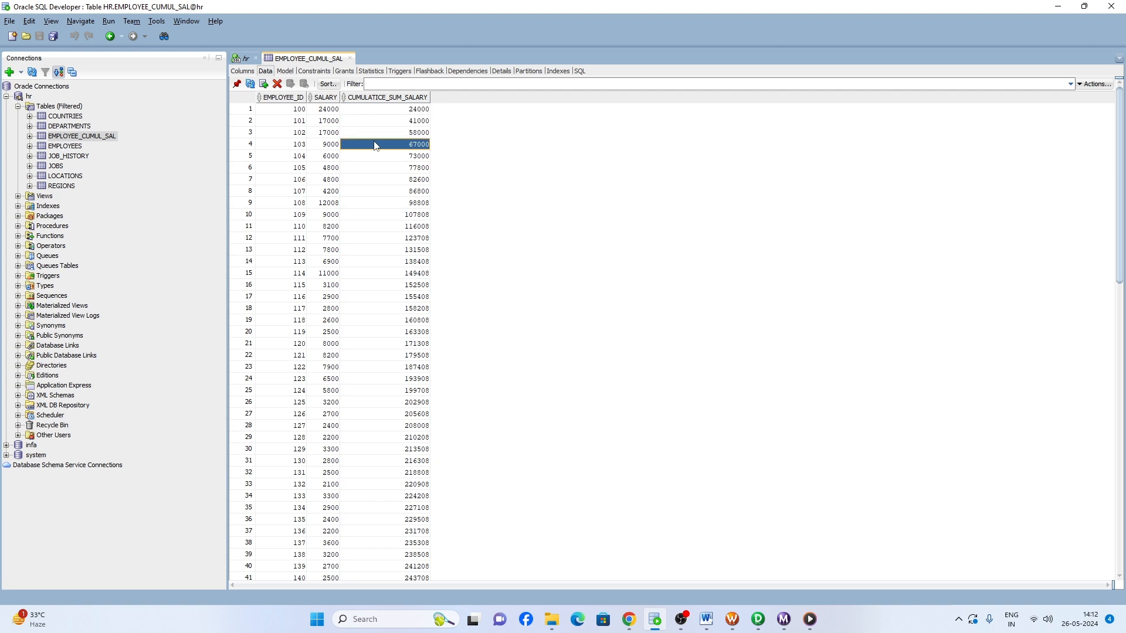